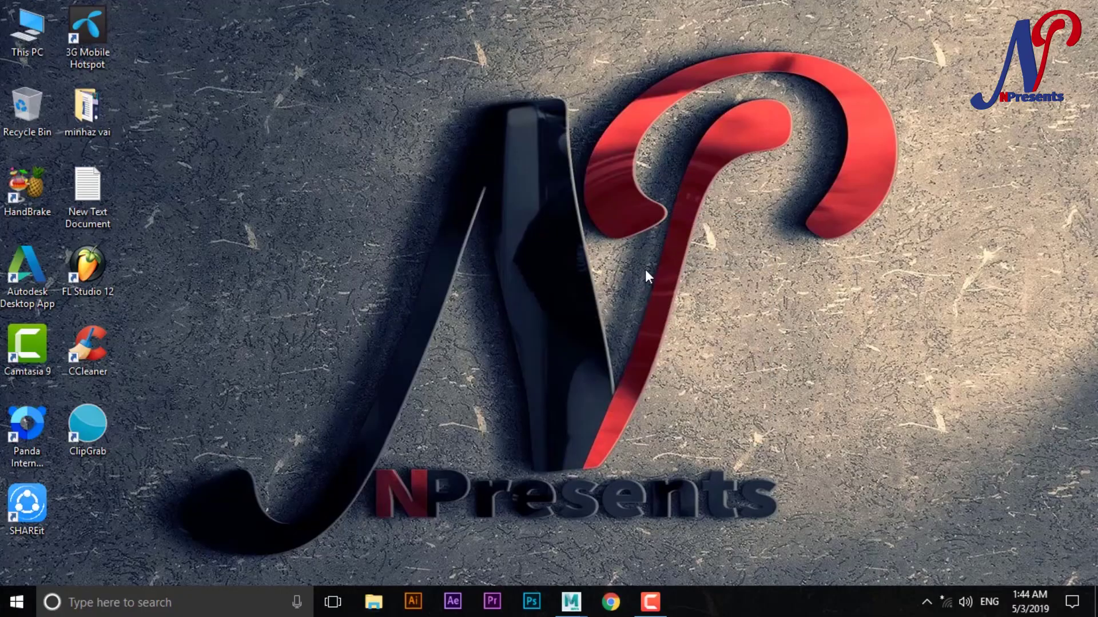
# Switch Maya to the Modeling menu set and open the Content Browser
pyautogui.click(572, 603)
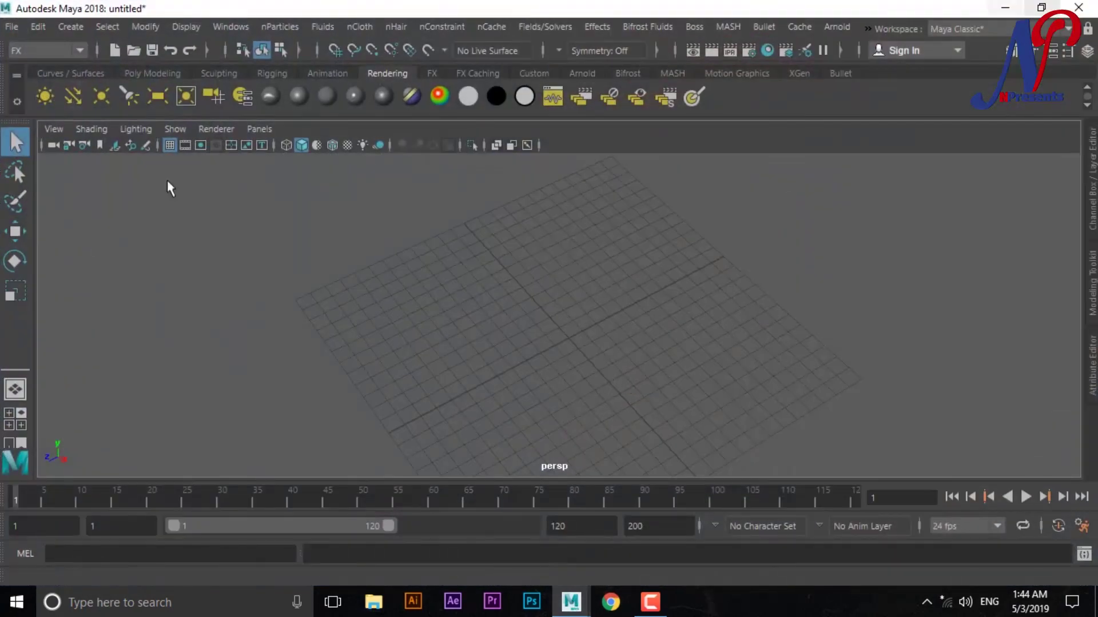
pyautogui.click(46, 53)
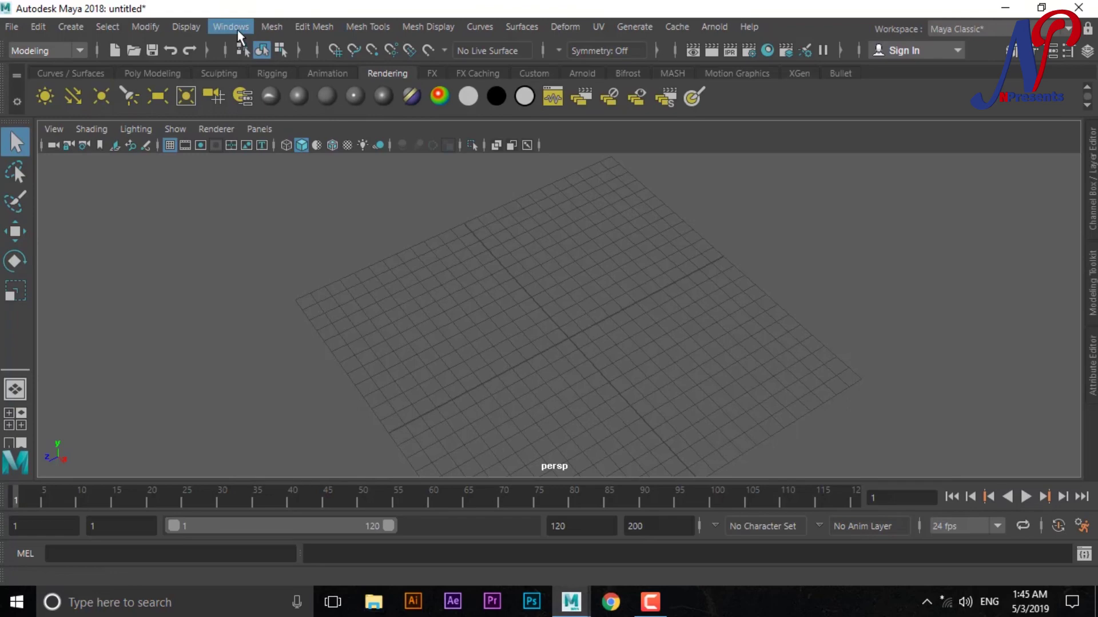
pyautogui.click(237, 32)
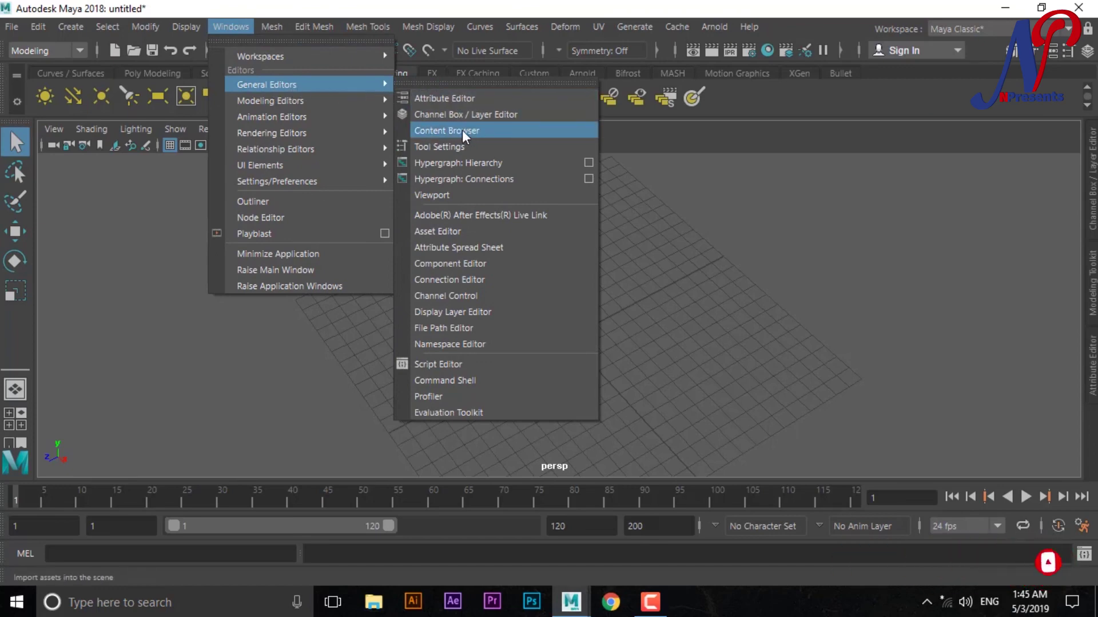
pyautogui.click(482, 135)
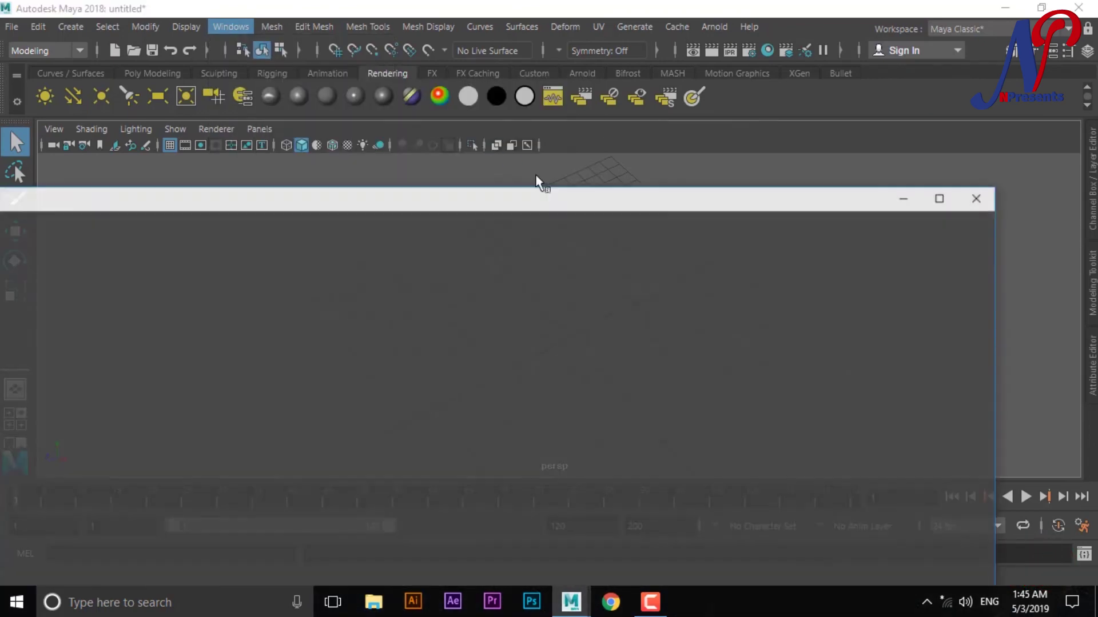
pyautogui.moveTo(612, 198); pyautogui.dragTo(717, 131)
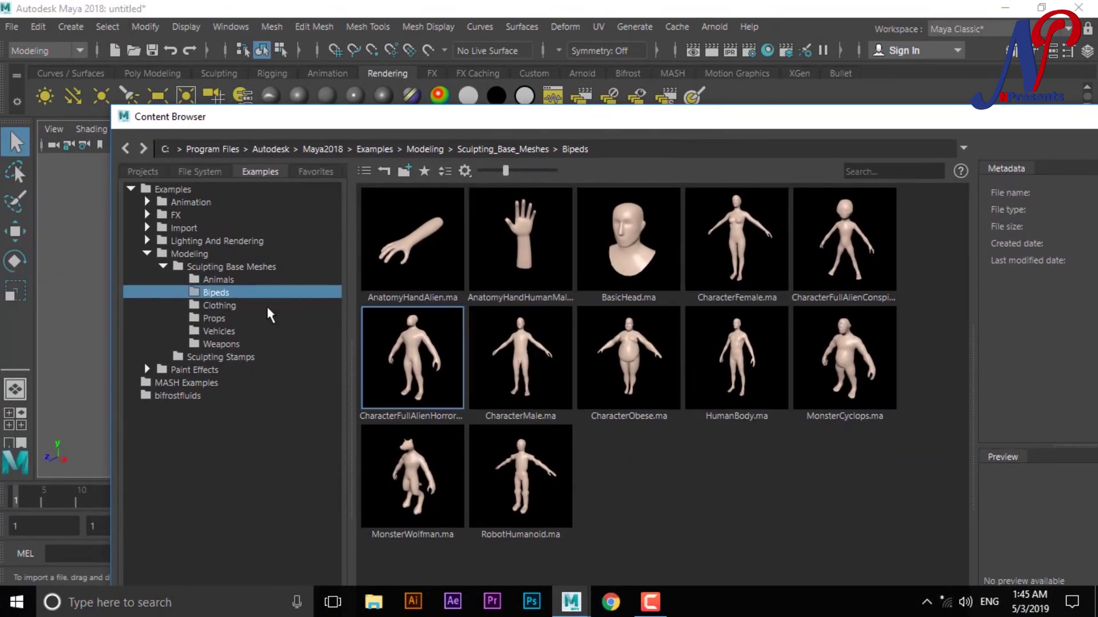
# Drag HumanBody.ma from the Bipeds example meshes into the scene, then close the browser
pyautogui.click(223, 279)
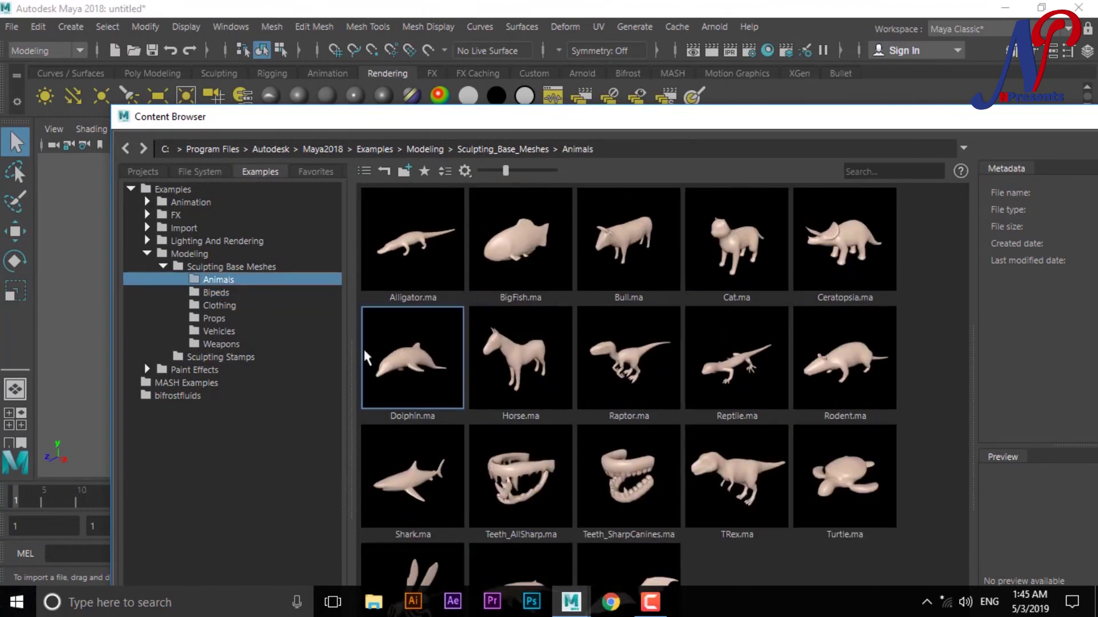
pyautogui.click(217, 292)
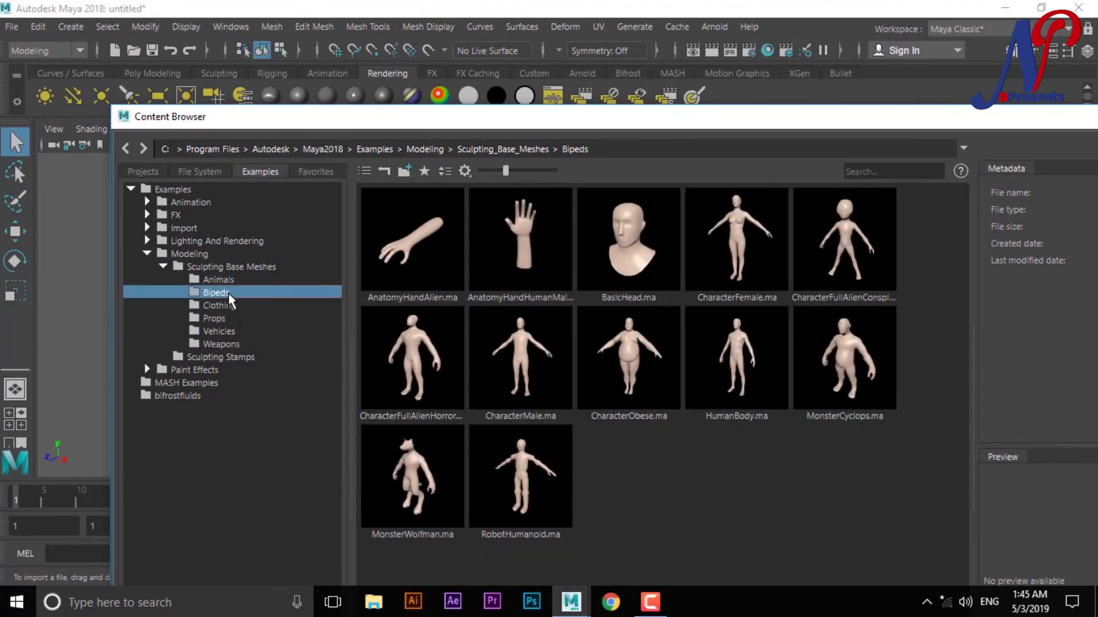
pyautogui.moveTo(467, 127); pyautogui.dragTo(650, 119)
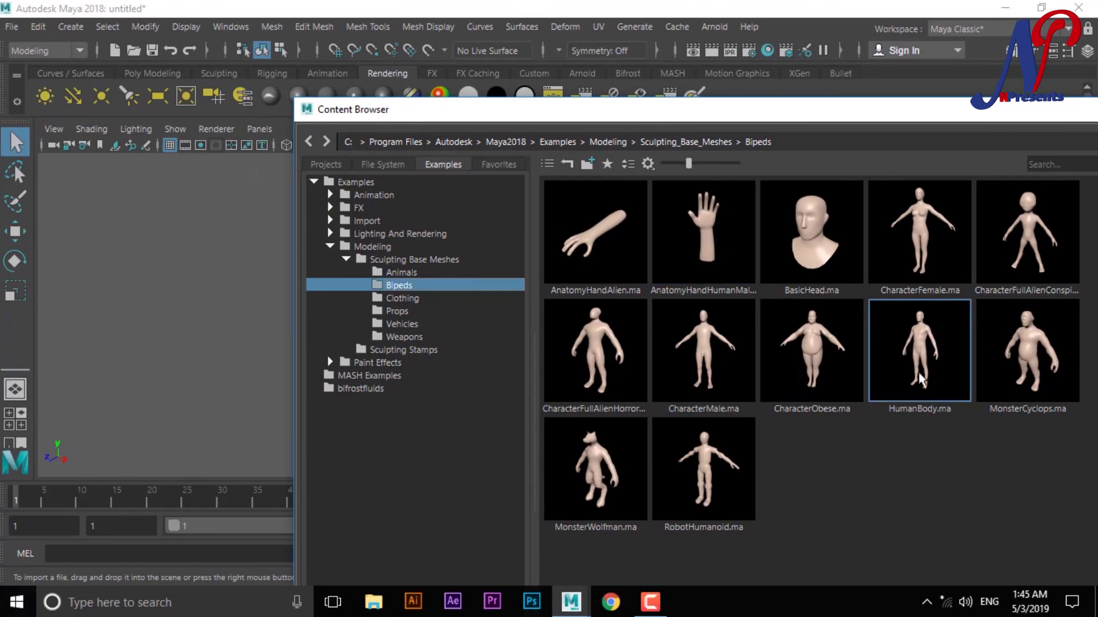
pyautogui.moveTo(937, 361); pyautogui.dragTo(231, 299)
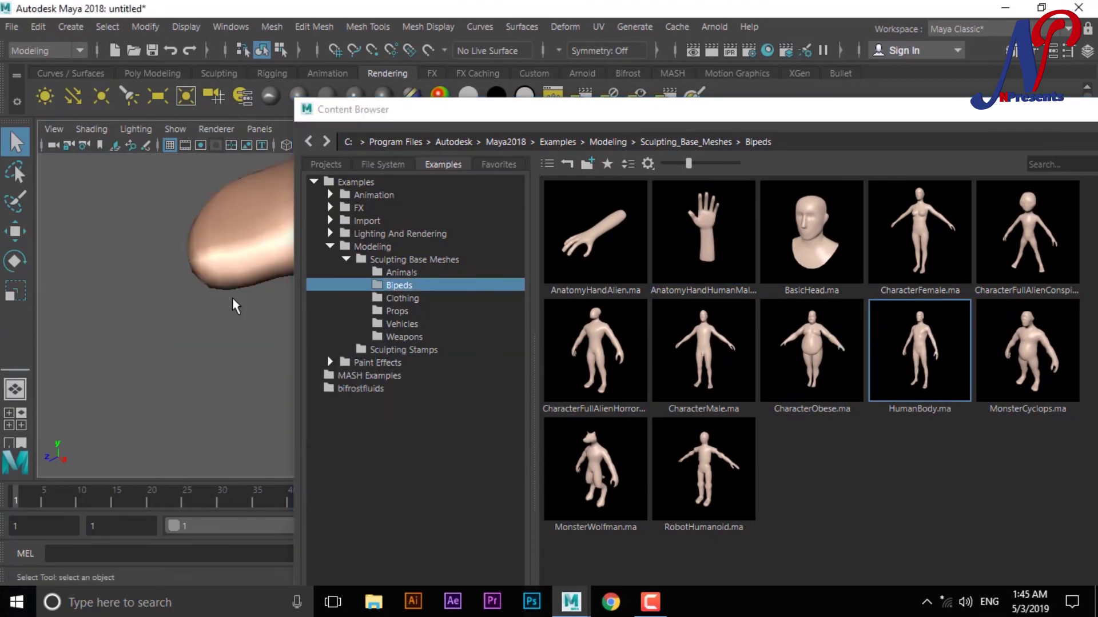
pyautogui.moveTo(800, 109); pyautogui.dragTo(796, 224)
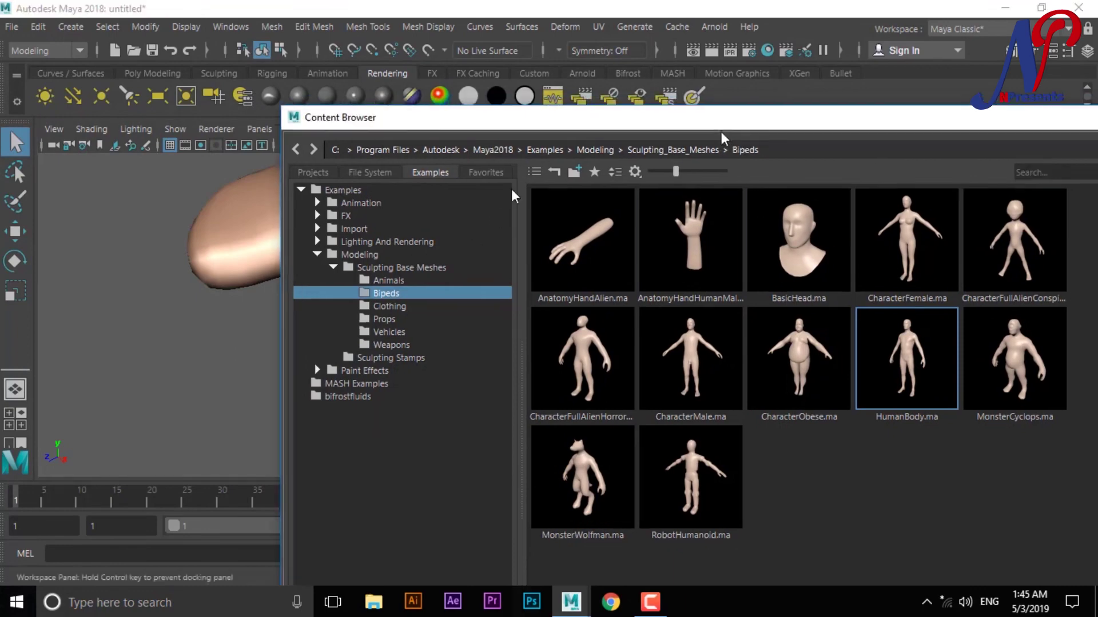
pyautogui.click(893, 230)
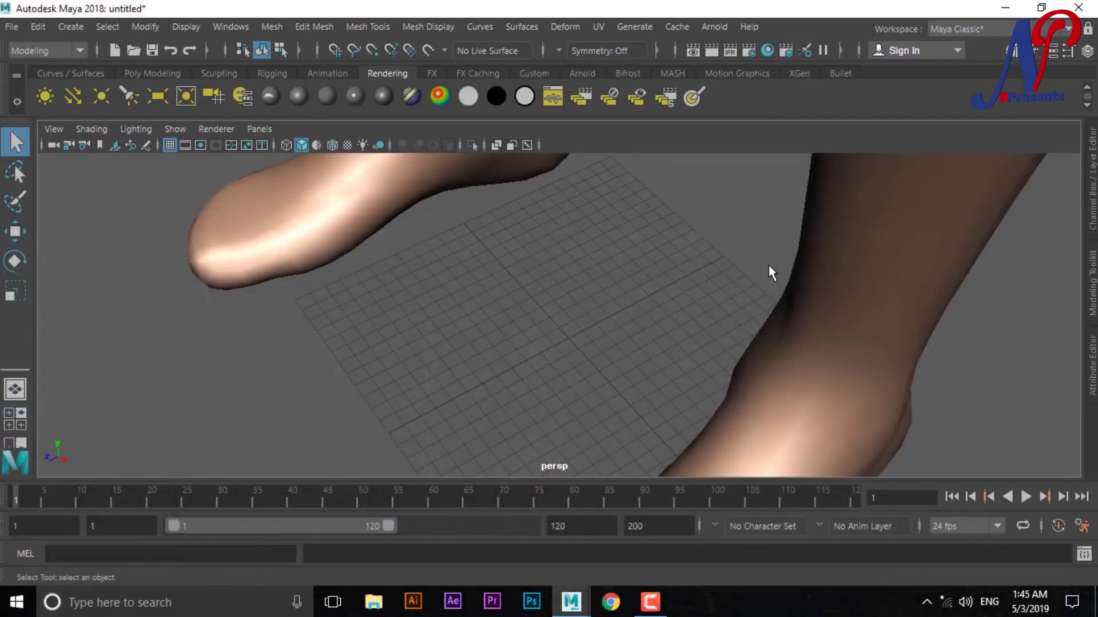
# Zoom, pan and orbit around the HumanBody figure to a high three-quarter view
pyautogui.scroll(-3, 724, 266)
pyautogui.scroll(-2, 689, 276)
pyautogui.scroll(2, 680, 262)
pyautogui.scroll(-3, 629, 382)
pyautogui.keyDown('alt'); pyautogui.moveTo(583, 314); pyautogui.dragTo(618, 319); pyautogui.keyUp('alt')
pyautogui.scroll(3, 617, 318)
pyautogui.scroll(-4, 595, 363)
pyautogui.scroll(2, 626, 312)
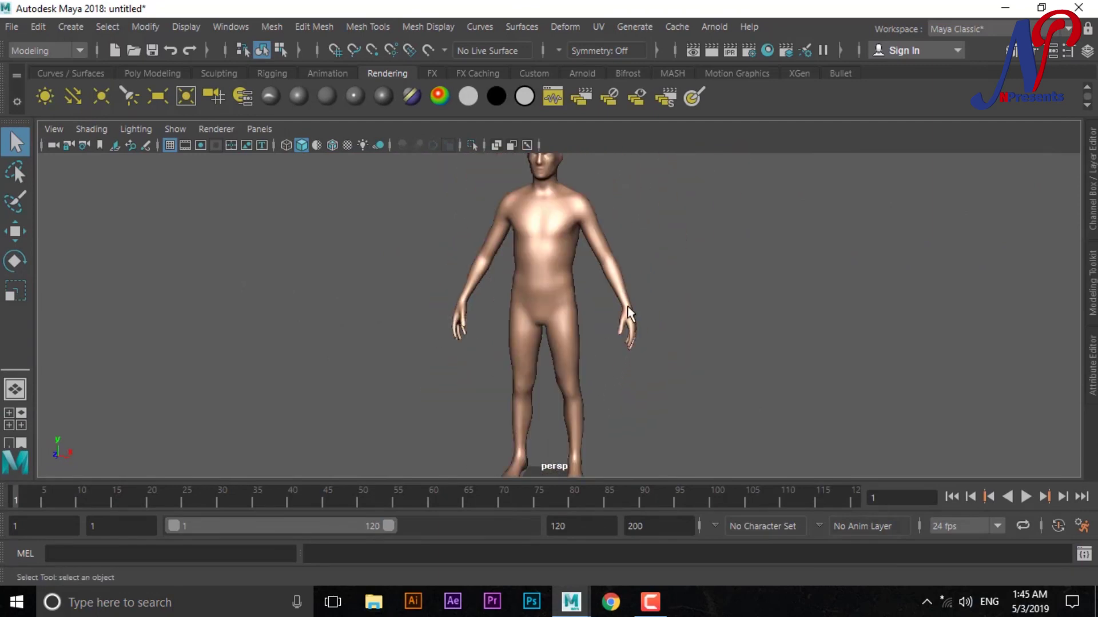
pyautogui.keyDown('alt'); pyautogui.moveTo(627, 307); pyautogui.dragTo(628, 350, button='middle'); pyautogui.keyUp('alt')
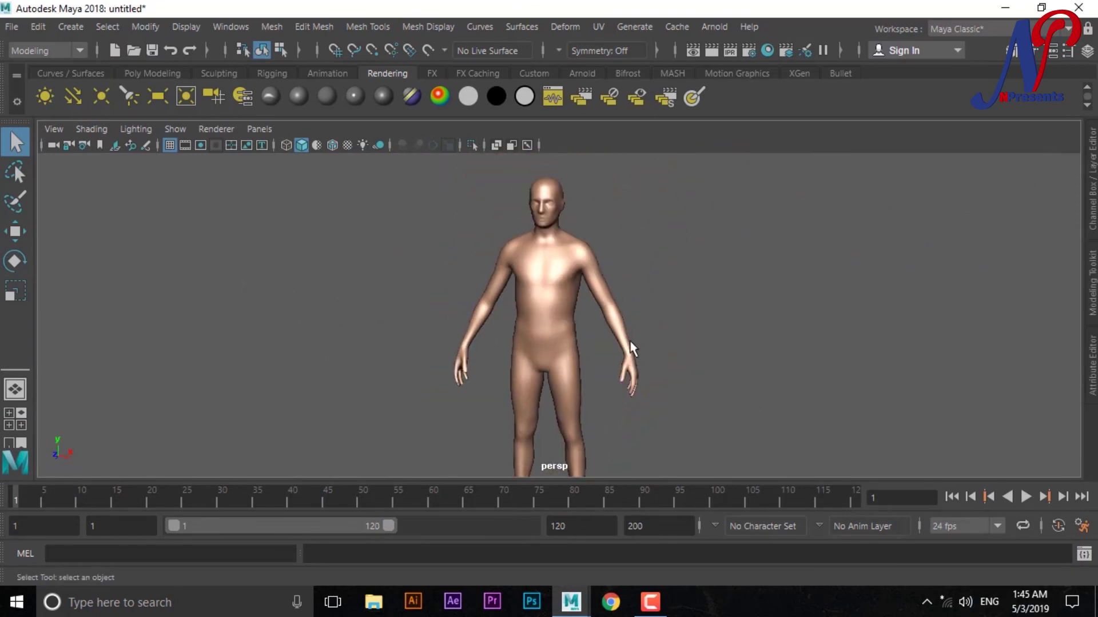
pyautogui.scroll(-2, 612, 244)
pyautogui.scroll(-2, 620, 247)
pyautogui.moveTo(620, 248)
pyautogui.keyDown('alt'); pyautogui.mouseDown()
pyautogui.moveTo(547, 280)
pyautogui.moveTo(598, 338)
pyautogui.moveTo(627, 326)
pyautogui.moveTo(630, 335)
pyautogui.moveTo(588, 346)
pyautogui.mouseUp(); pyautogui.keyUp('alt')
pyautogui.scroll(3, 640, 321)
pyautogui.scroll(3, 588, 346)
pyautogui.scroll(2, 701, 363)
pyautogui.scroll(2, 647, 397)
pyautogui.scroll(-3, 647, 397)
pyautogui.keyDown('alt'); pyautogui.moveTo(647, 397); pyautogui.dragTo(718, 265); pyautogui.keyUp('alt')
pyautogui.scroll(-3, 627, 286)
pyautogui.scroll(2, 653, 298)
pyautogui.scroll(-3, 654, 299)
pyautogui.moveTo(653, 298)
pyautogui.keyDown('alt'); pyautogui.mouseDown()
pyautogui.moveTo(497, 349)
pyautogui.moveTo(612, 321)
pyautogui.moveTo(618, 351)
pyautogui.mouseUp(); pyautogui.keyUp('alt')
pyautogui.scroll(2, 618, 262)
pyautogui.moveTo(618, 262)
pyautogui.keyDown('alt'); pyautogui.mouseDown()
pyautogui.moveTo(612, 333)
pyautogui.moveTo(618, 264)
pyautogui.mouseUp(); pyautogui.keyUp('alt')
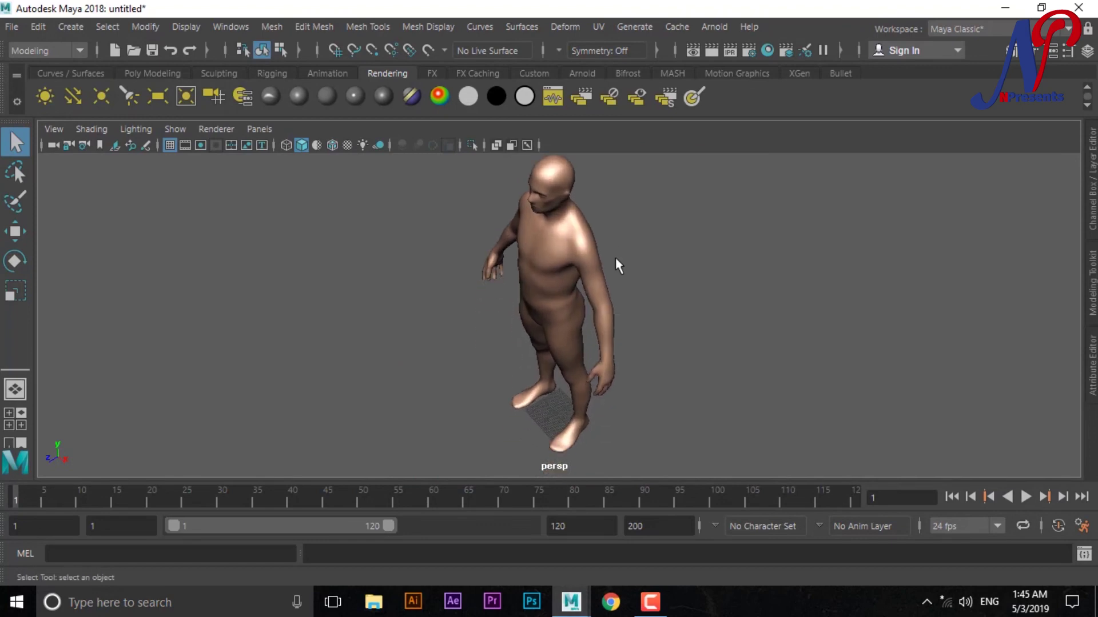
# Select every vertex of the HumanBody mesh and frame it in view
pyautogui.moveTo(577, 242); pyautogui.dragTo(493, 135, button='right')
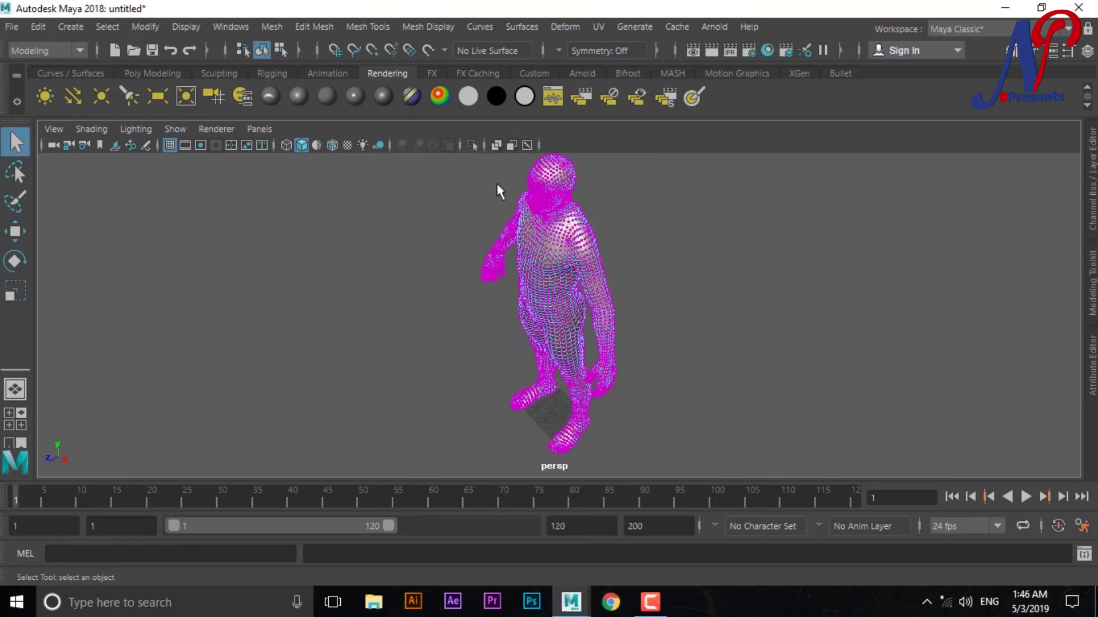
pyautogui.moveTo(257, 177); pyautogui.dragTo(801, 452)
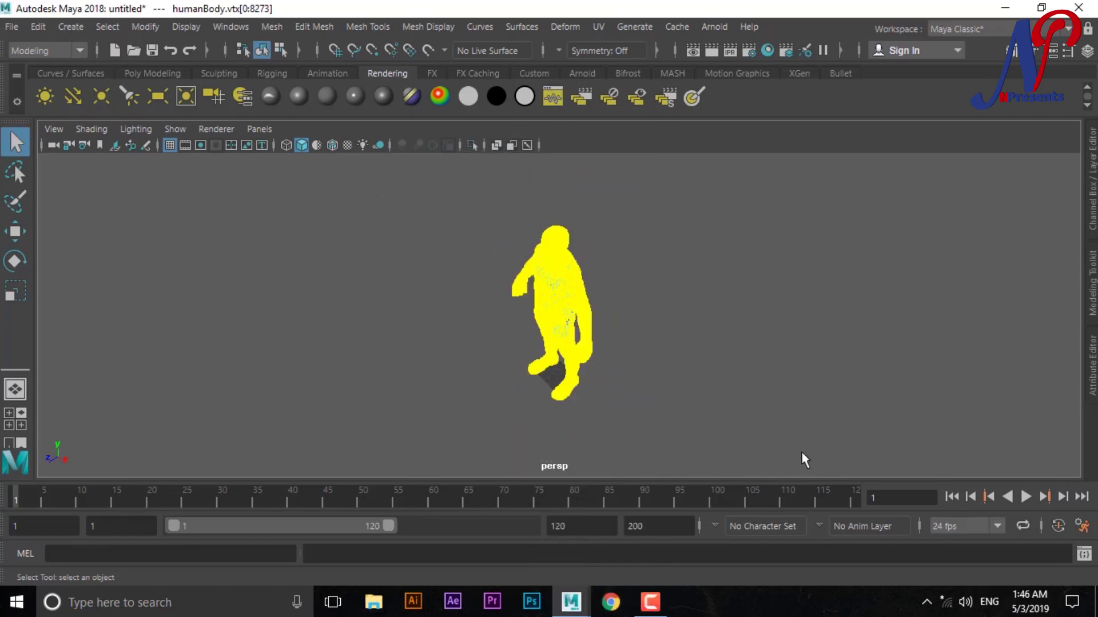
pyautogui.press('f')
pyautogui.scroll(2, 694, 386)
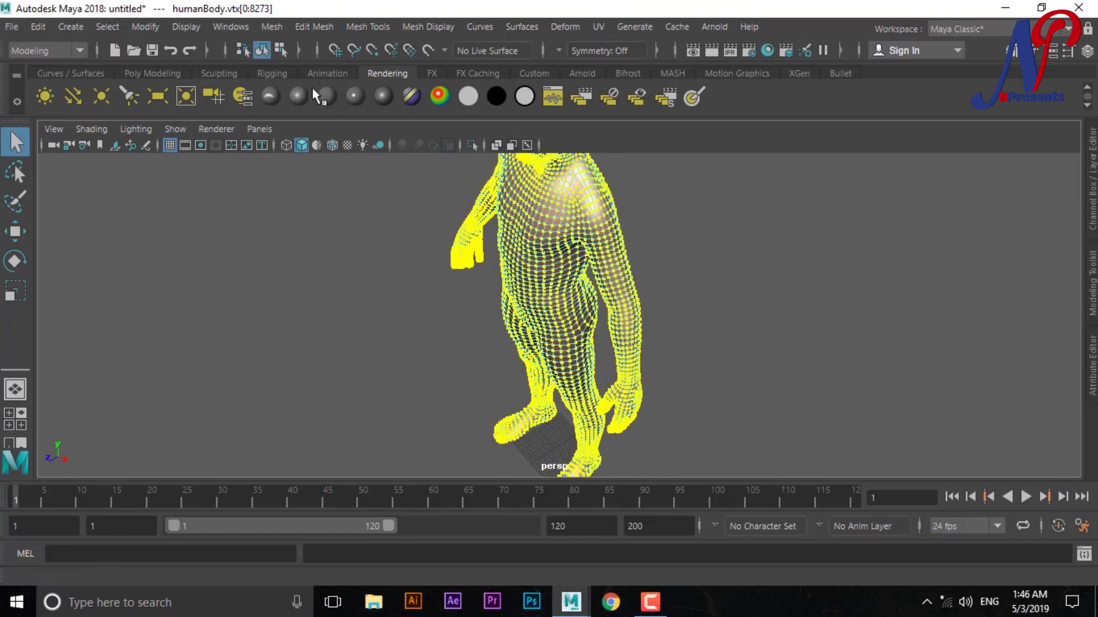
# Detach the selected vertices with Edit Mesh > Detach so every face separates
pyautogui.click(317, 28)
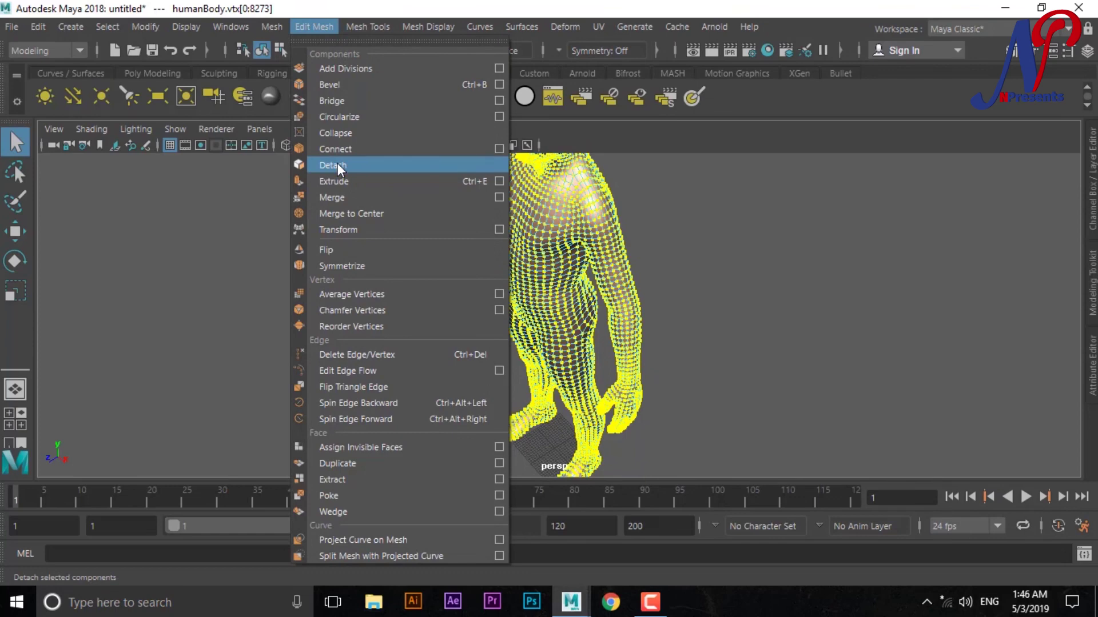
pyautogui.click(337, 165)
pyautogui.scroll(-3, 526, 272)
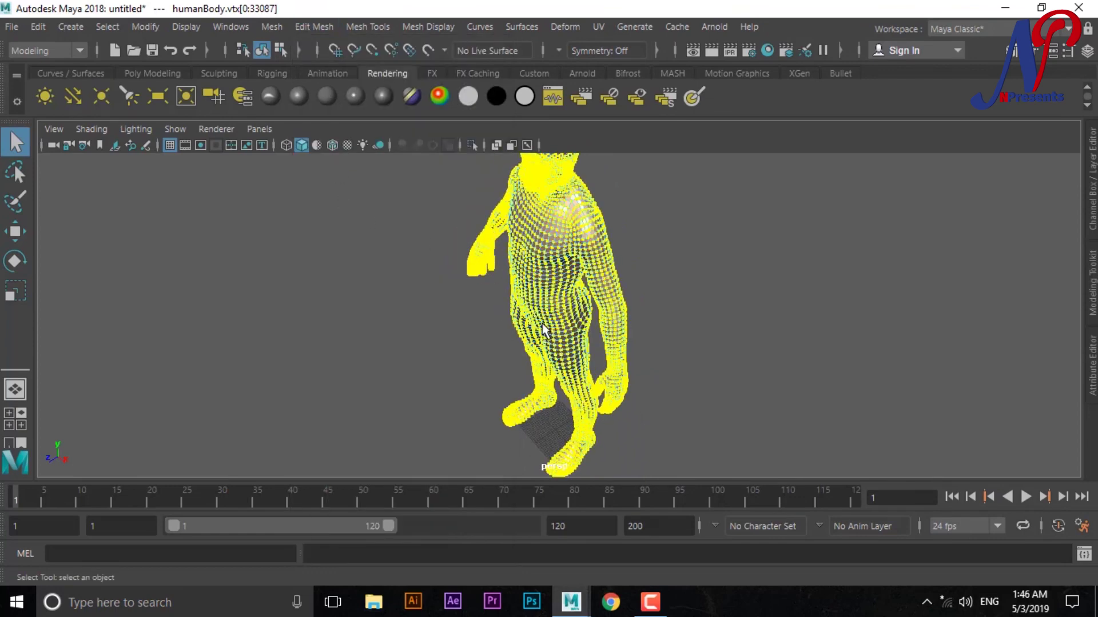
pyautogui.keyDown('alt'); pyautogui.moveTo(461, 421); pyautogui.dragTo(595, 387); pyautogui.keyUp('alt')
pyautogui.scroll(5, 580, 327)
pyautogui.moveTo(580, 328)
pyautogui.keyDown('alt'); pyautogui.mouseDown(button='middle')
pyautogui.moveTo(597, 417)
pyautogui.moveTo(577, 378)
pyautogui.mouseUp(button='middle'); pyautogui.keyUp('alt')
# Return the body to Object Mode and zoom in on the torso
pyautogui.rightClick(553, 341)
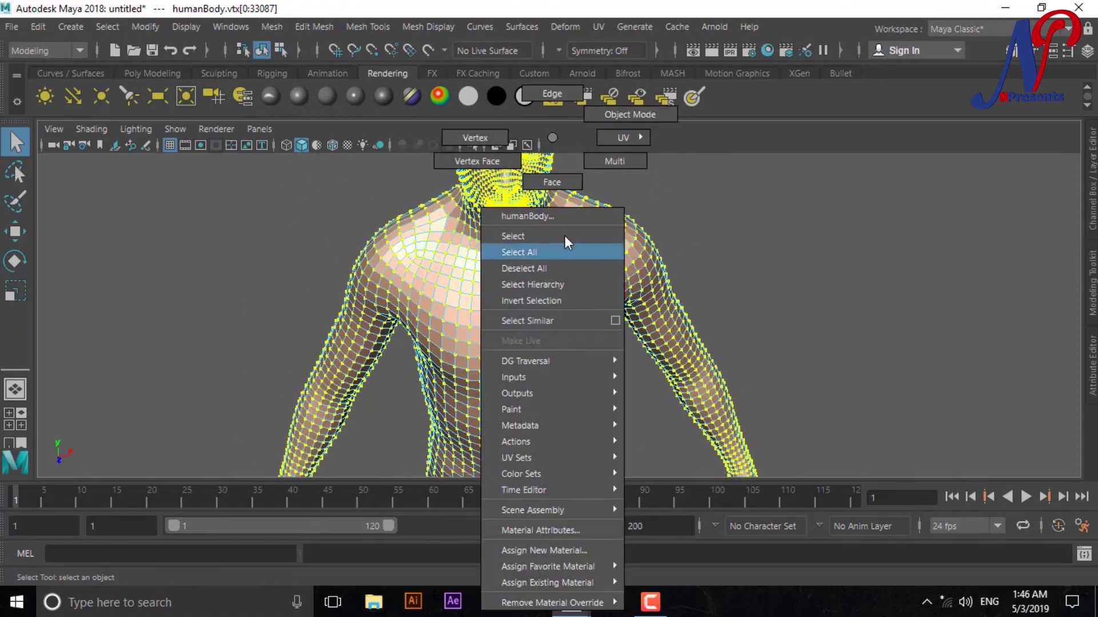
pyautogui.click(607, 125)
pyautogui.scroll(2, 726, 337)
pyautogui.scroll(2, 572, 360)
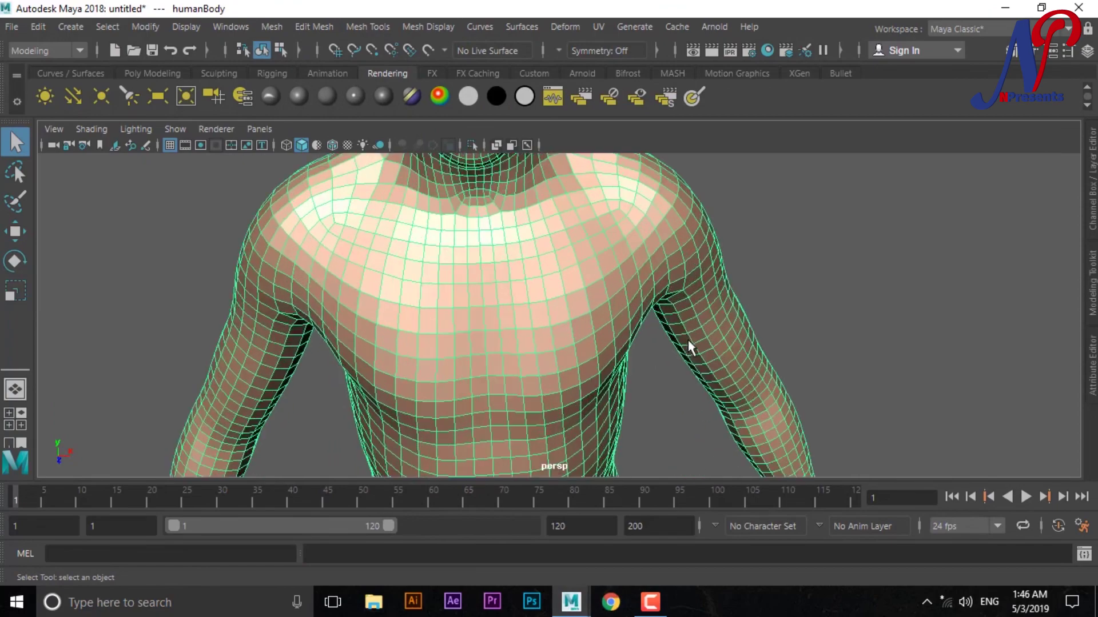
pyautogui.scroll(4, 695, 343)
pyautogui.scroll(2, 629, 337)
pyautogui.scroll(2, 543, 340)
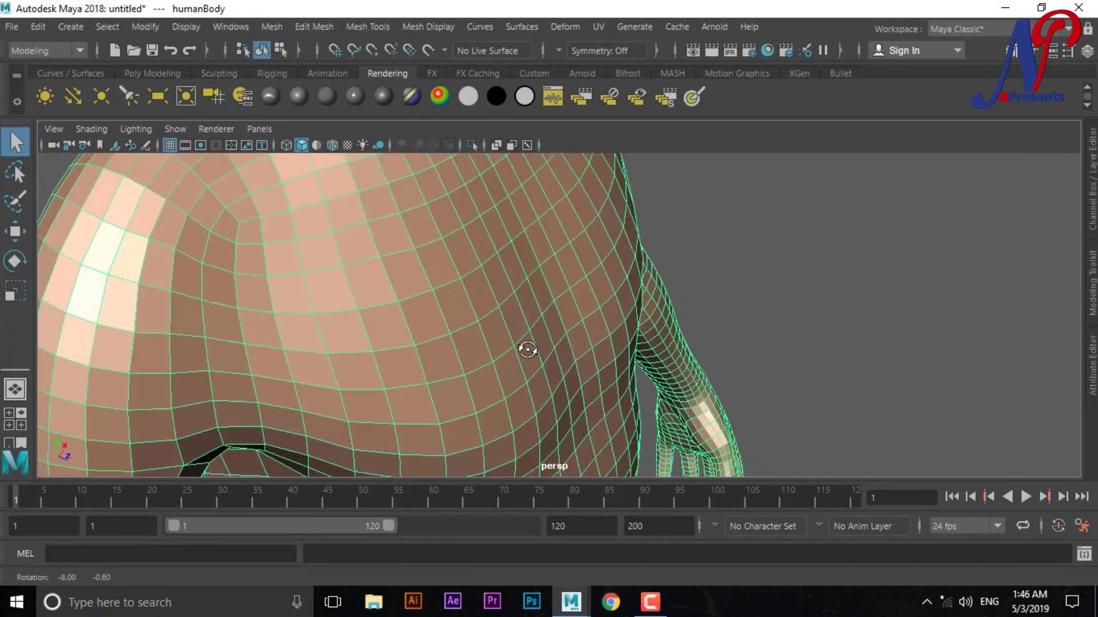
pyautogui.scroll(1, 571, 355)
pyautogui.scroll(2, 583, 343)
# In Multi selection mode, move two single faces off the body
pyautogui.rightClick(561, 307)
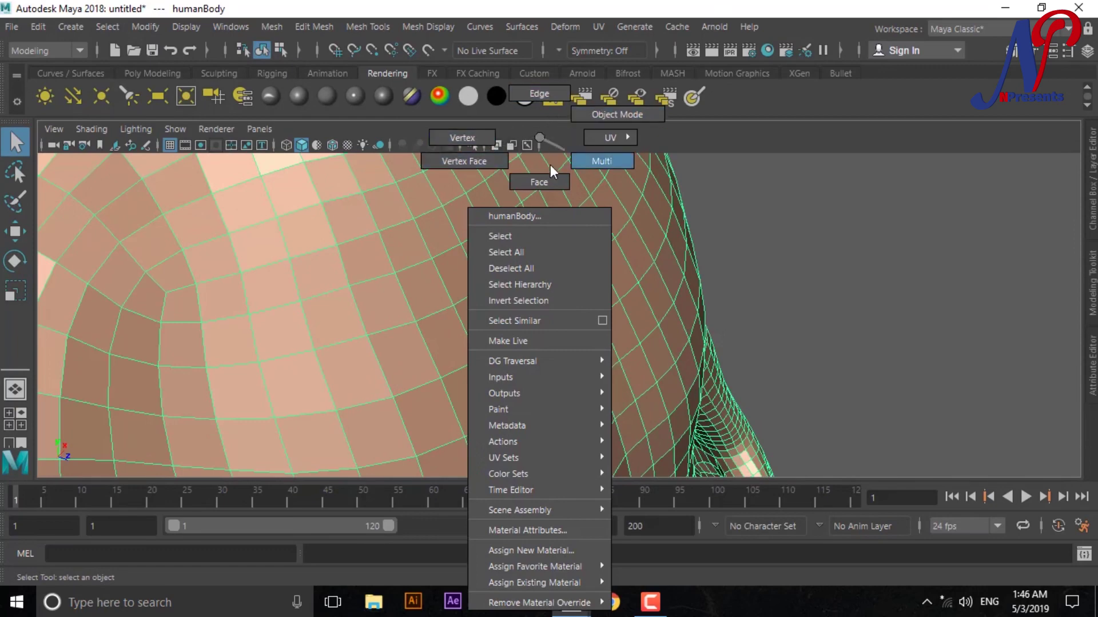
pyautogui.click(594, 162)
pyautogui.scroll(-3, 560, 246)
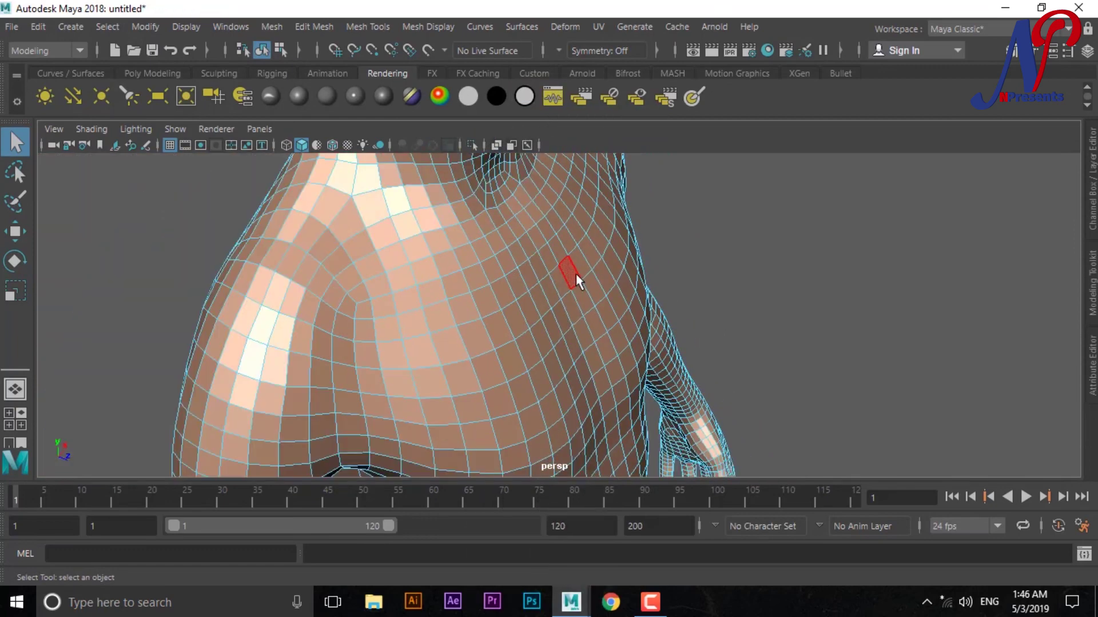
pyautogui.press('w')
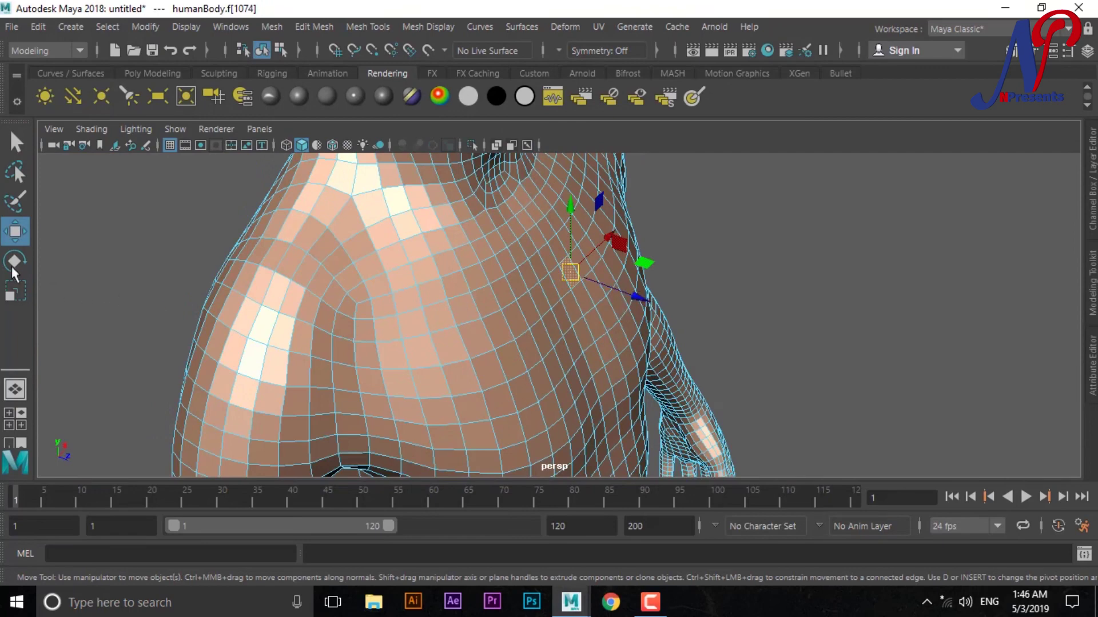
pyautogui.moveTo(644, 303); pyautogui.dragTo(826, 366)
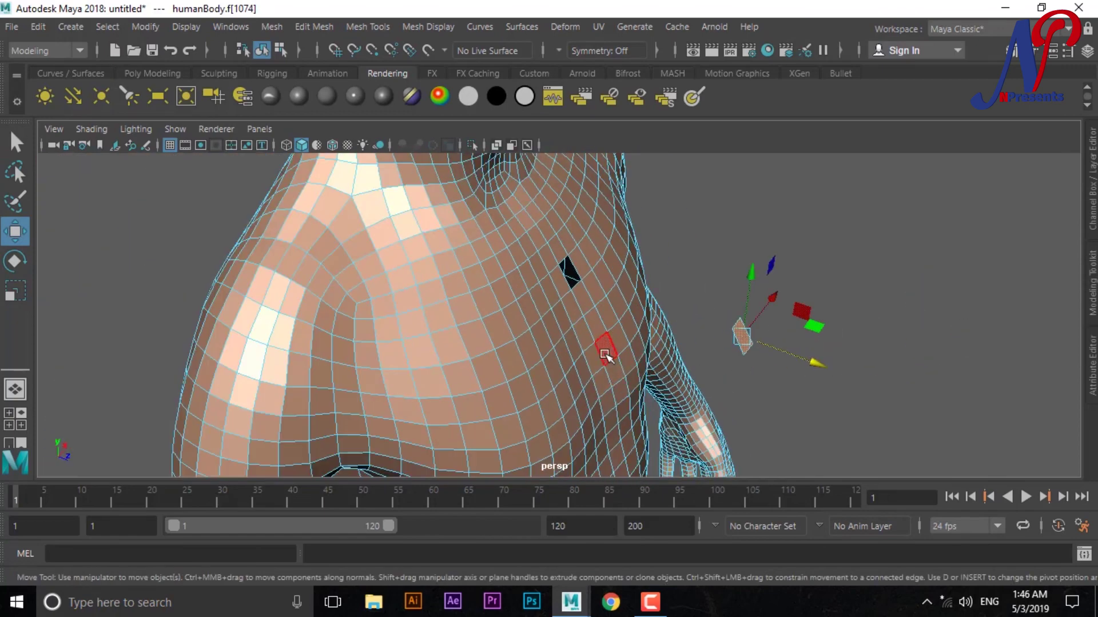
pyautogui.click(609, 365)
pyautogui.moveTo(709, 379); pyautogui.dragTo(880, 394)
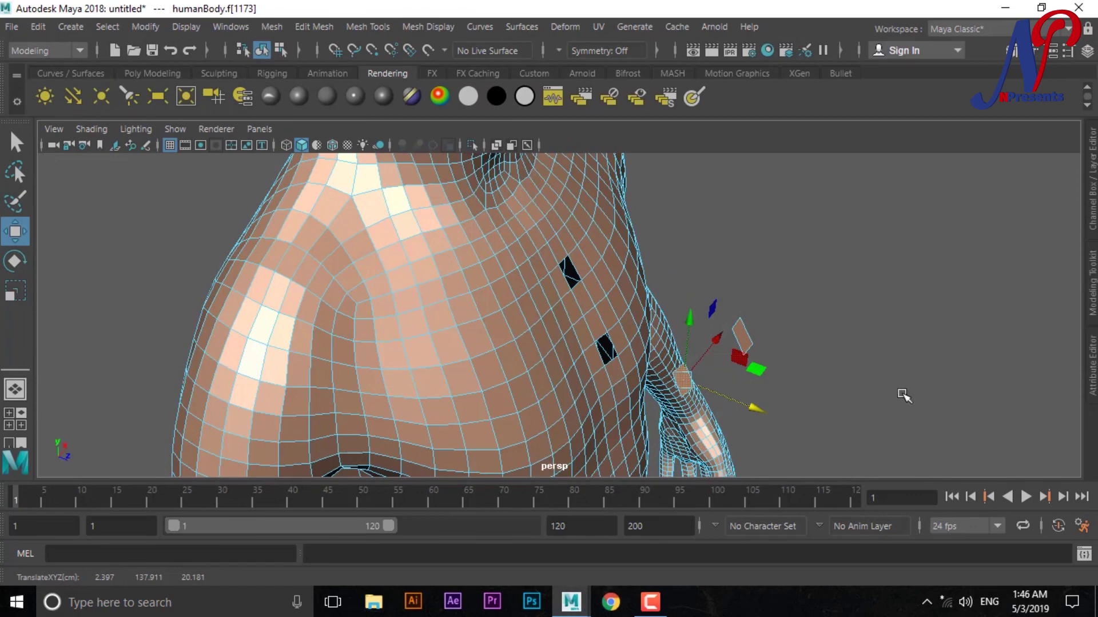
# Undo the face move and restore the earlier camera view
pyautogui.hotkey('ctrl', 'z')
pyautogui.hotkey('ctrl', 'z')
pyautogui.hotkey('ctrl', 'z')
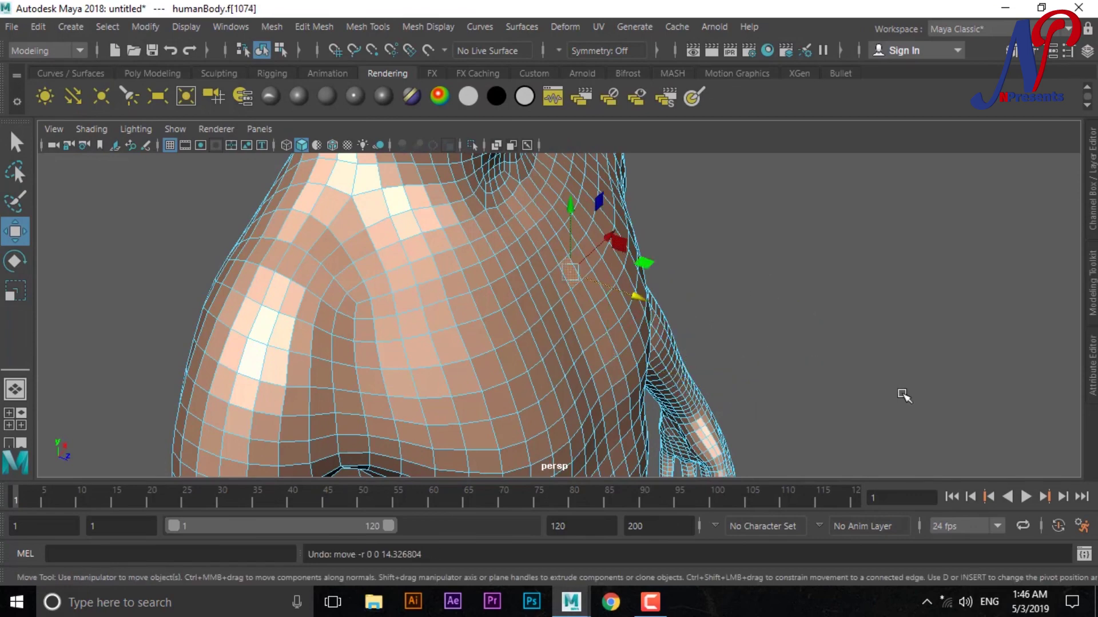
pyautogui.press('[')
pyautogui.press('[')
pyautogui.press('[')
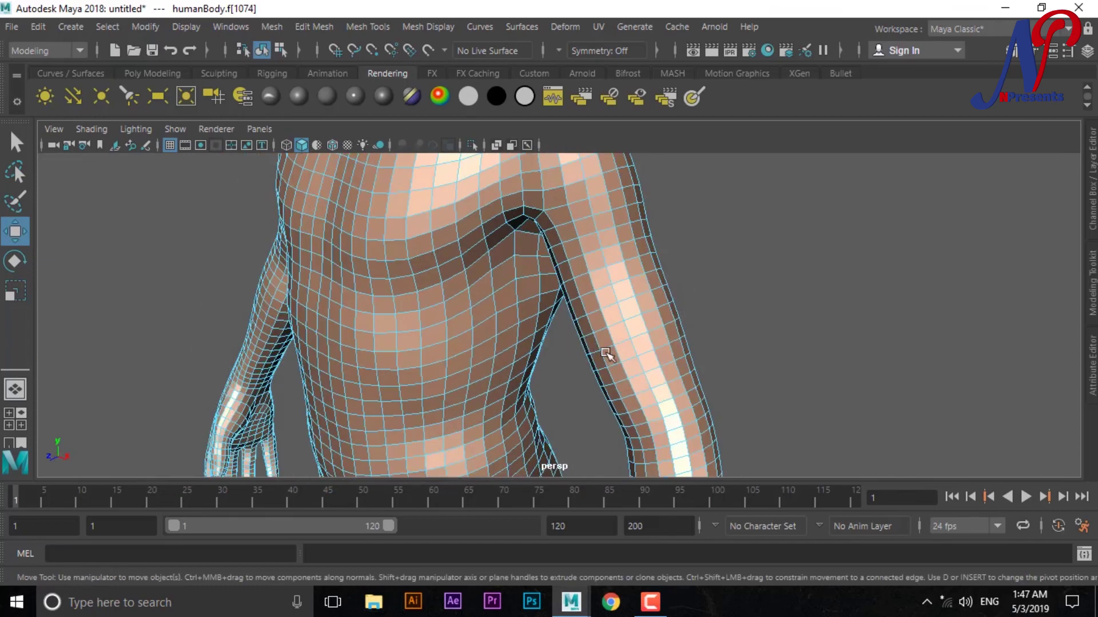
pyautogui.press('[')
pyautogui.press('[')
# Zoom out and change the menu set from Modeling to FX
pyautogui.scroll(-3, 597, 277)
pyautogui.scroll(-4, 606, 361)
pyautogui.scroll(-2, 594, 312)
pyautogui.scroll(-2, 643, 356)
pyautogui.scroll(-1, 643, 355)
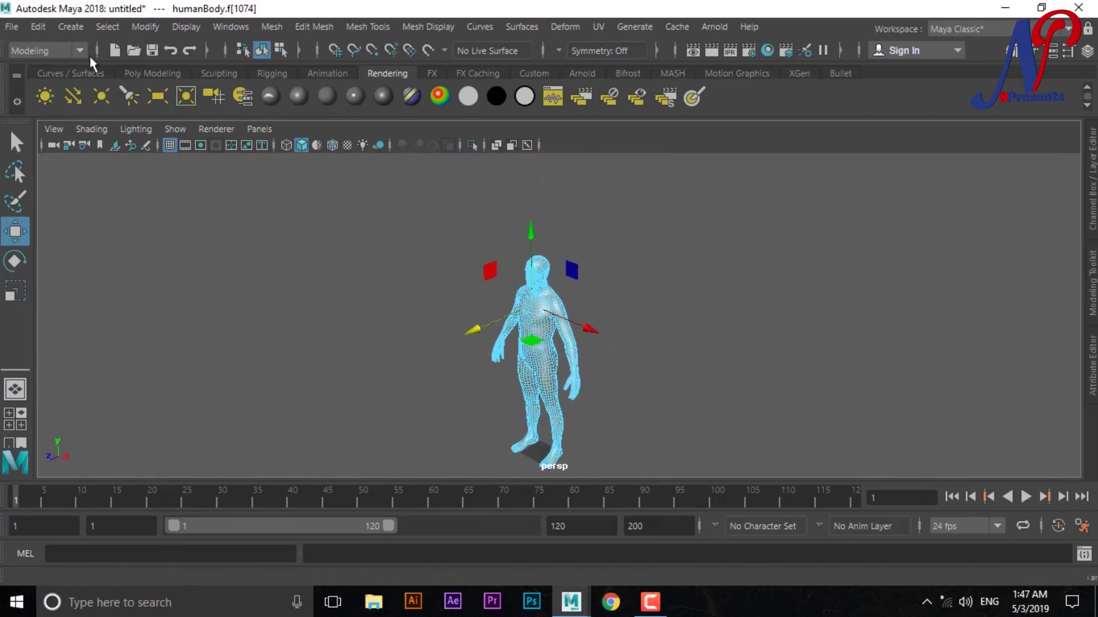
pyautogui.click(61, 52)
pyautogui.click(37, 116)
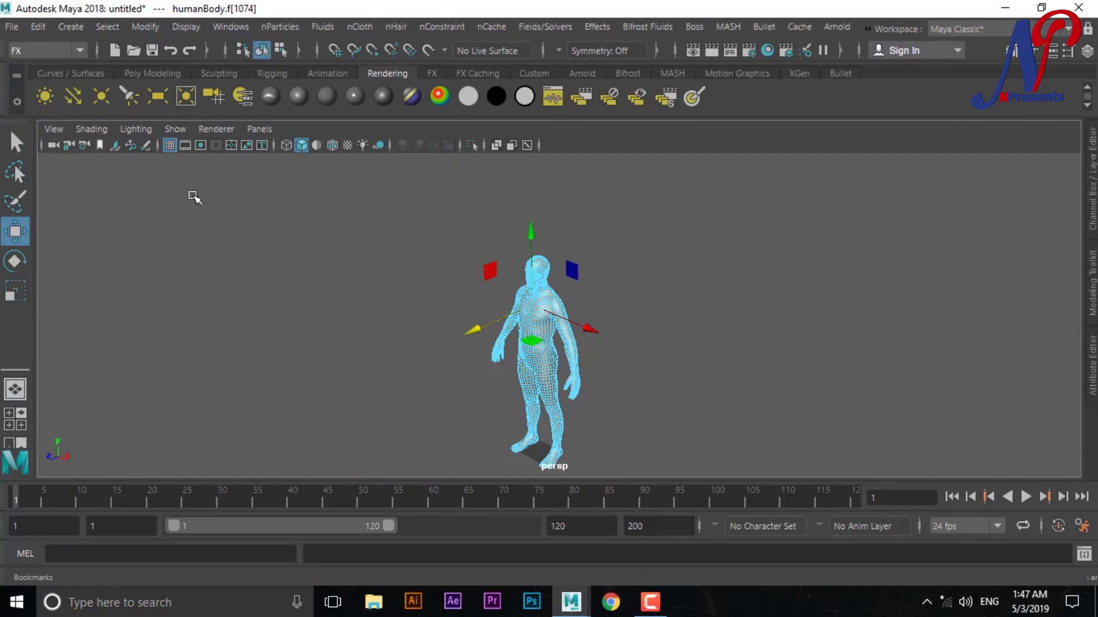
# Select the whole humanBody object rather than a single face
pyautogui.scroll(2, 566, 286)
pyautogui.scroll(-2, 595, 313)
pyautogui.scroll(2, 595, 306)
pyautogui.scroll(-2, 531, 263)
pyautogui.moveTo(703, 469); pyautogui.dragTo(625, 385)
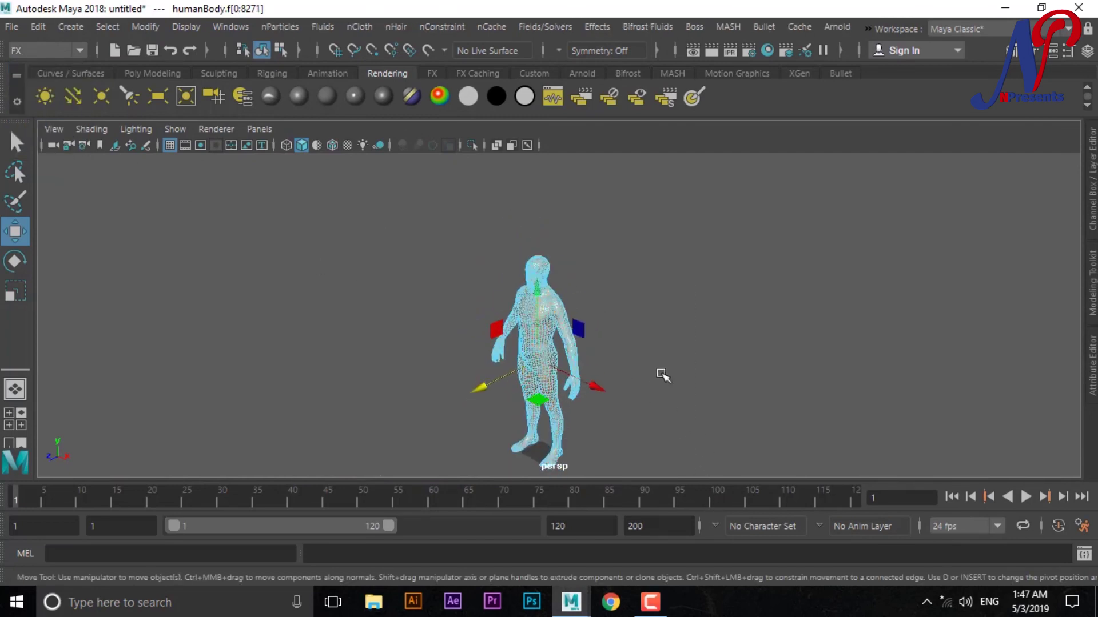
pyautogui.scroll(2, 662, 375)
pyautogui.moveTo(542, 327); pyautogui.dragTo(616, 62, button='right')
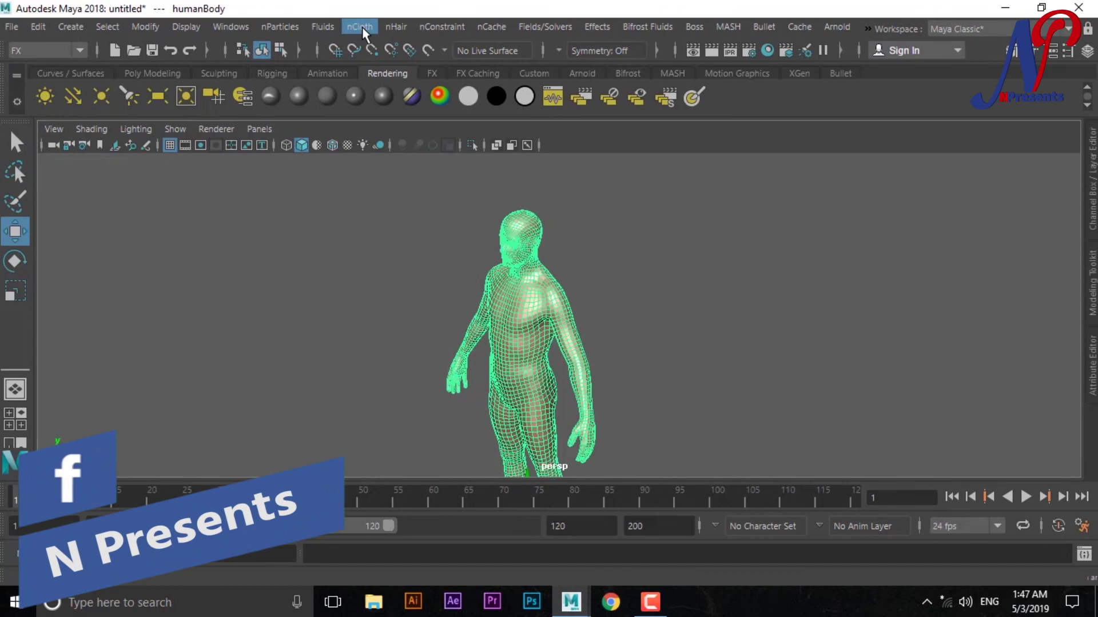
# Apply nCloth > Create nCloth to humanBody, producing nClothShape1
pyautogui.click(361, 29)
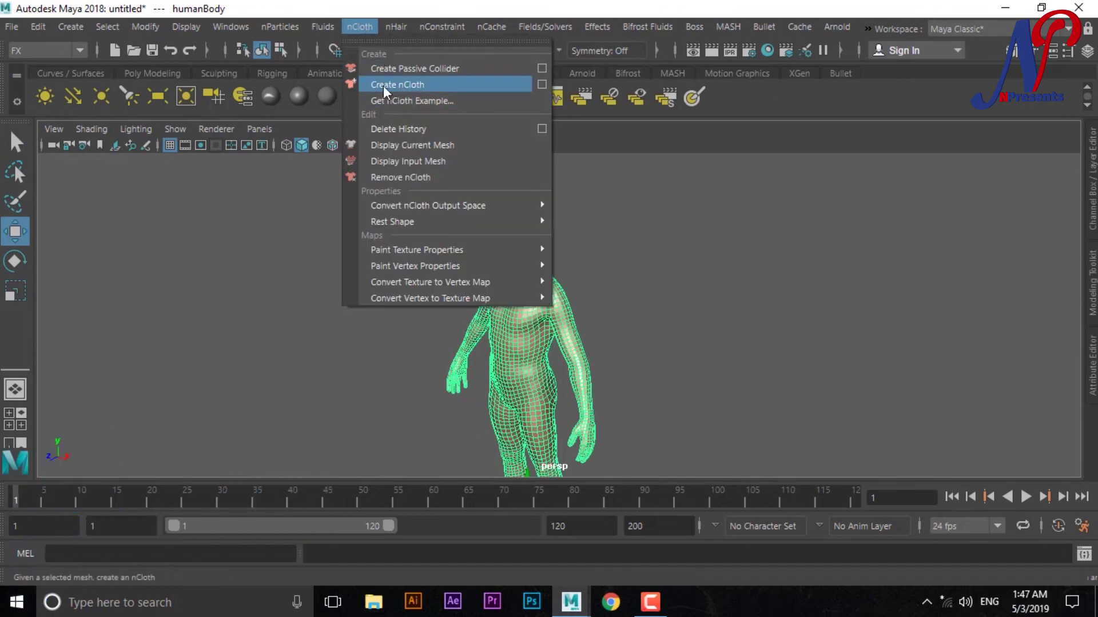
pyautogui.click(409, 92)
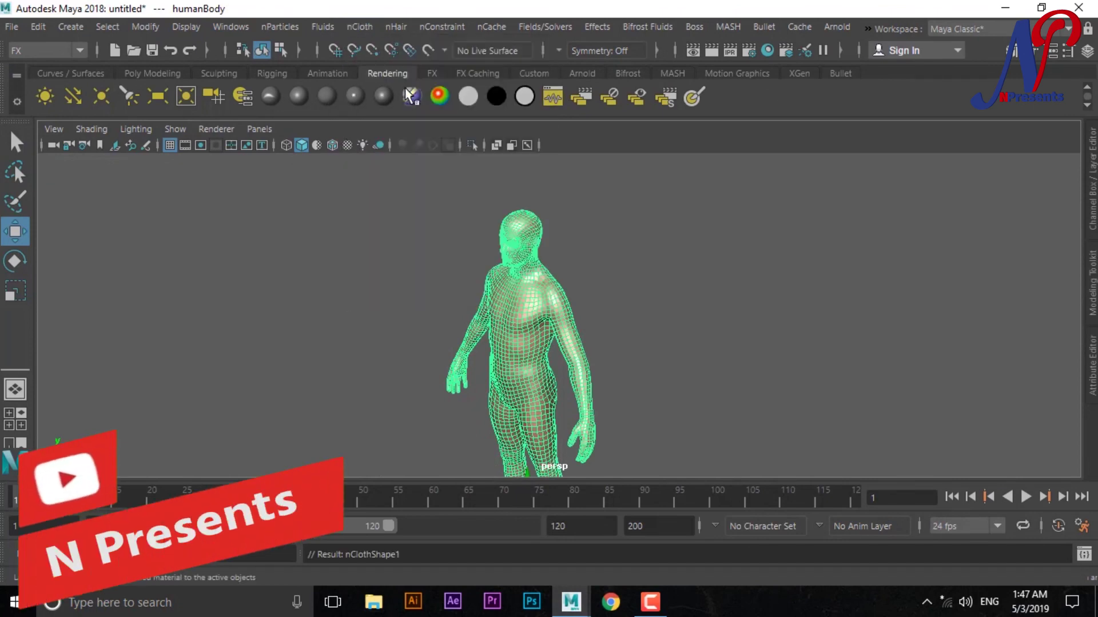
pyautogui.scroll(2, 612, 411)
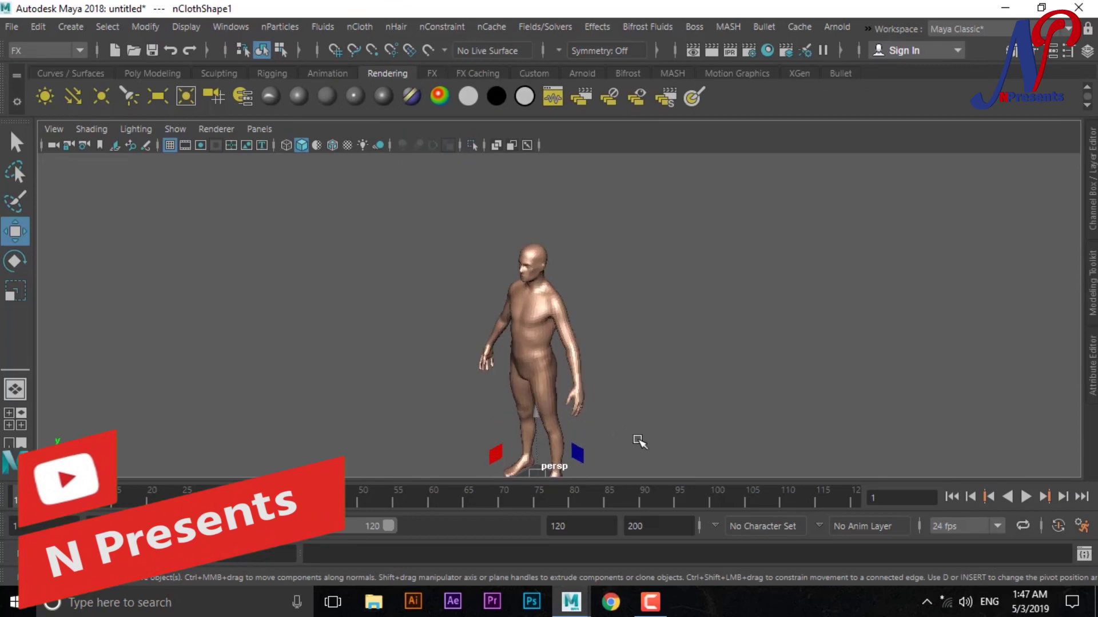
pyautogui.scroll(-2, 598, 311)
pyautogui.scroll(-1, 605, 342)
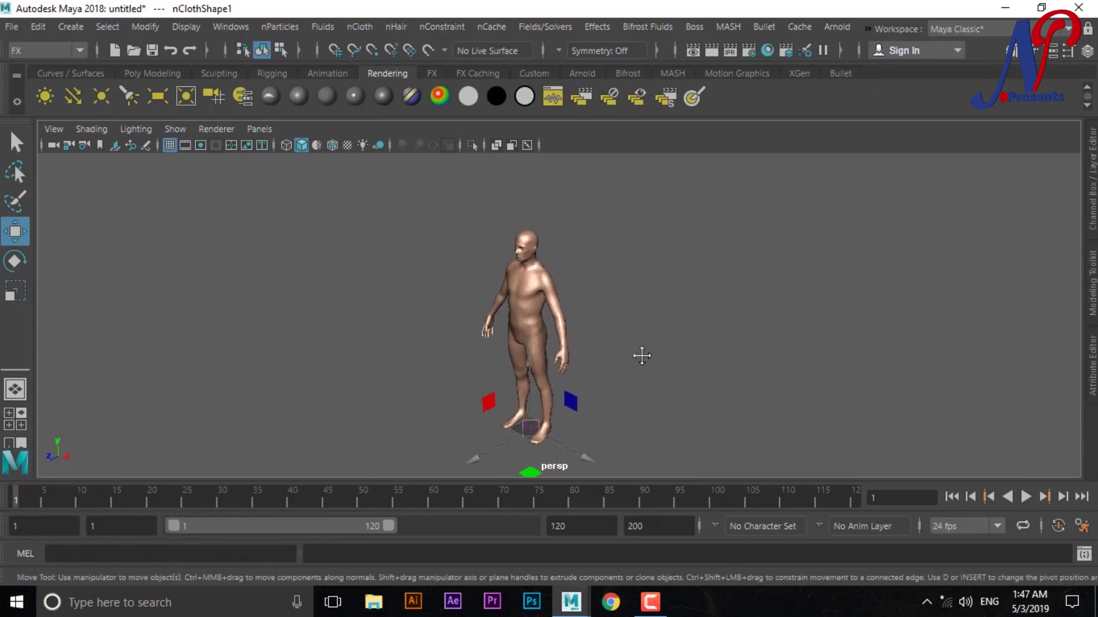
pyautogui.keyDown('alt'); pyautogui.moveTo(625, 345); pyautogui.dragTo(644, 339, button='right'); pyautogui.keyUp('alt')
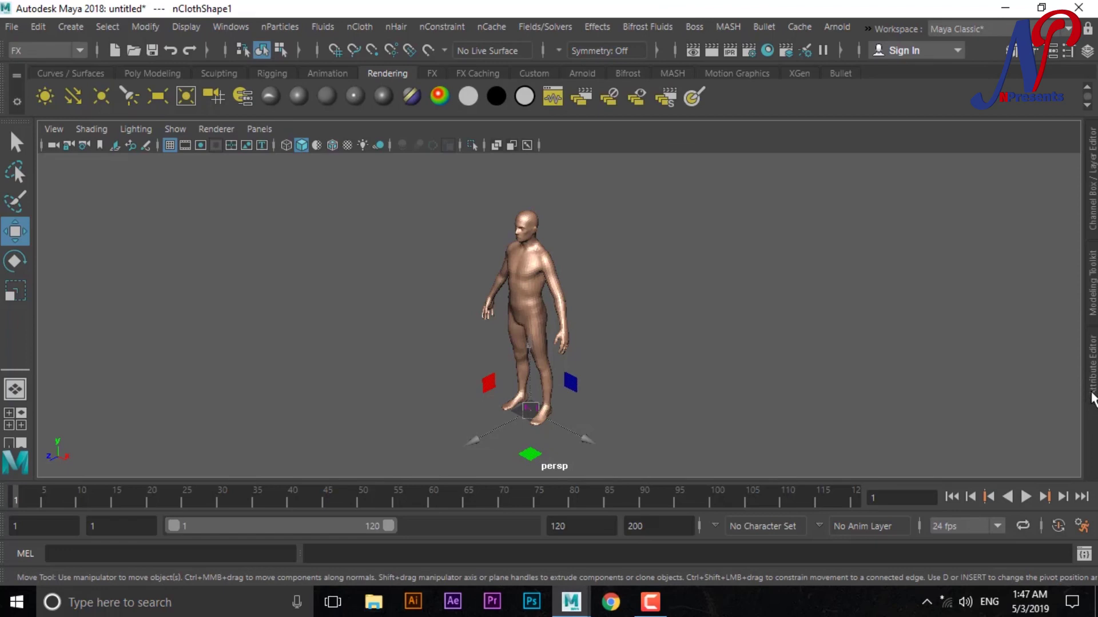
# Show the body's nucleus1 solver settings in the Attribute Editor
pyautogui.click(1092, 380)
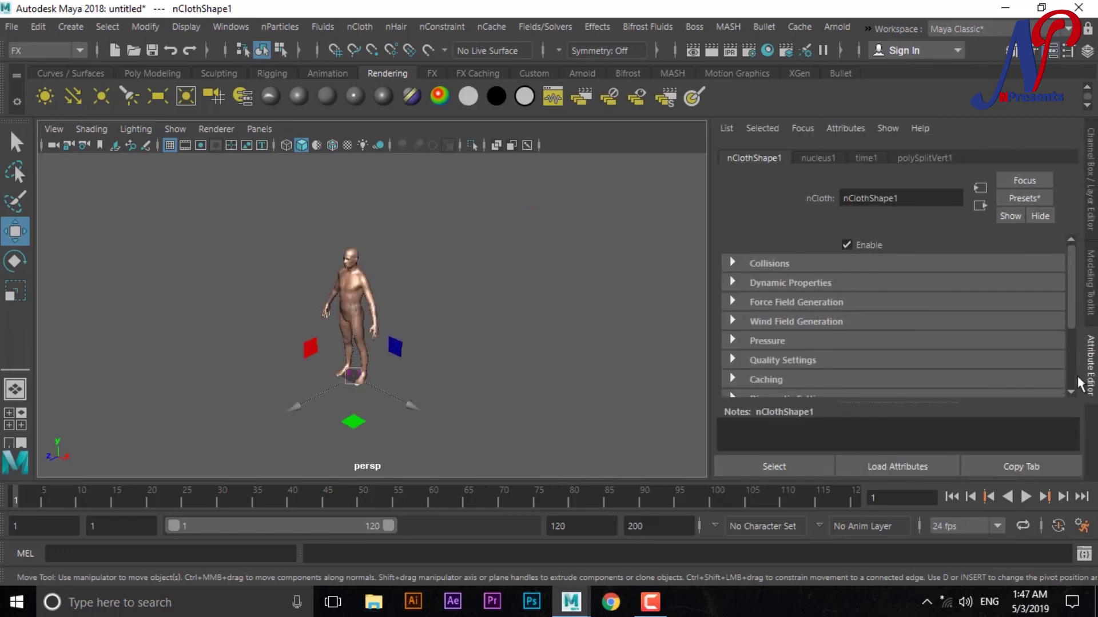
pyautogui.click(359, 289)
pyautogui.click(1069, 157)
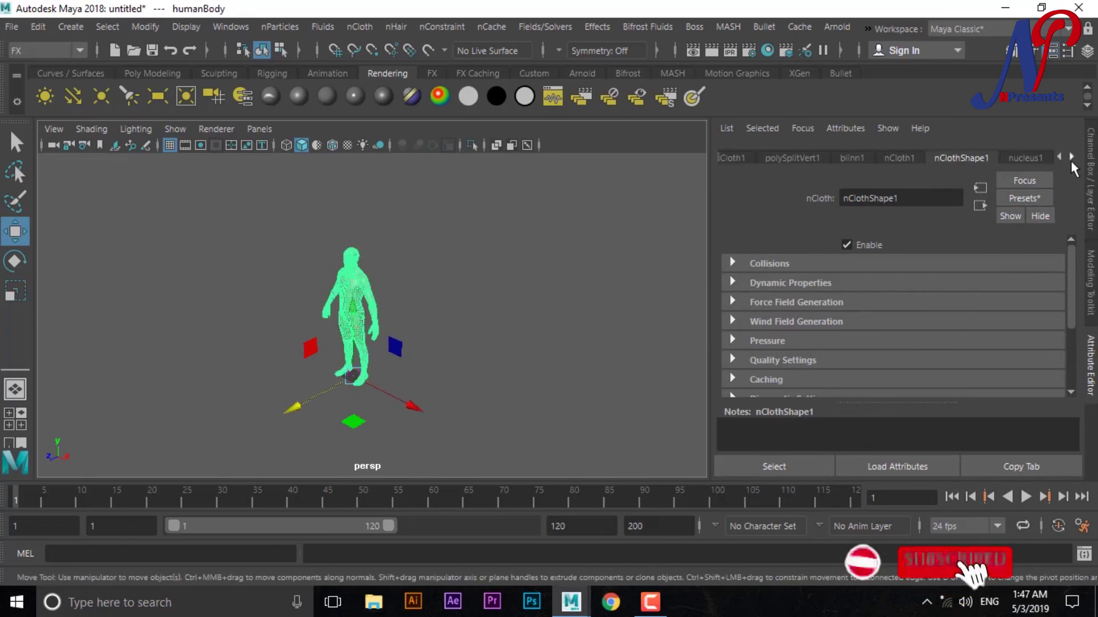
pyautogui.click(1076, 156)
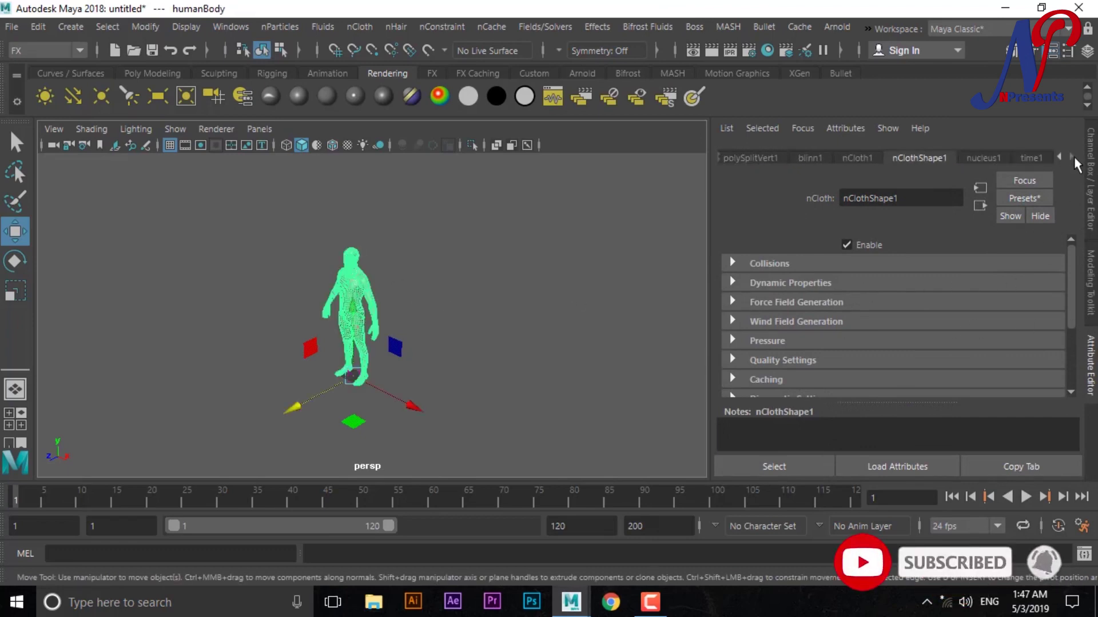
pyautogui.click(985, 158)
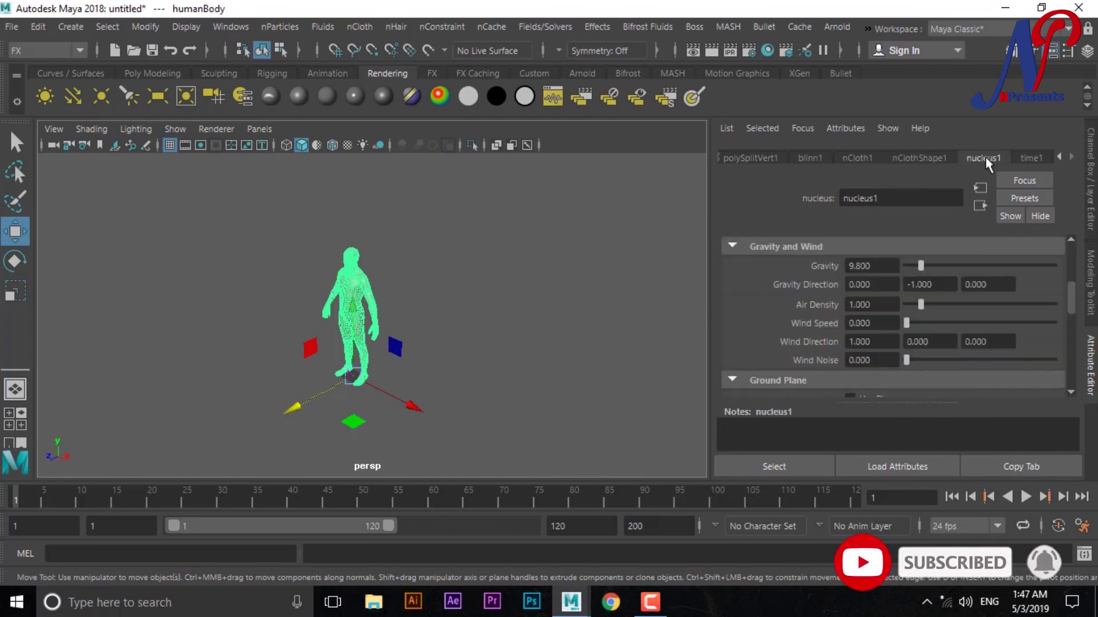
pyautogui.moveTo(1069, 292)
pyautogui.mouseDown()
pyautogui.moveTo(1070, 335)
pyautogui.moveTo(1064, 283)
pyautogui.mouseUp()
# Change nucleus1 Gravity from 9.8 to 0
pyautogui.moveTo(889, 330); pyautogui.dragTo(819, 334)
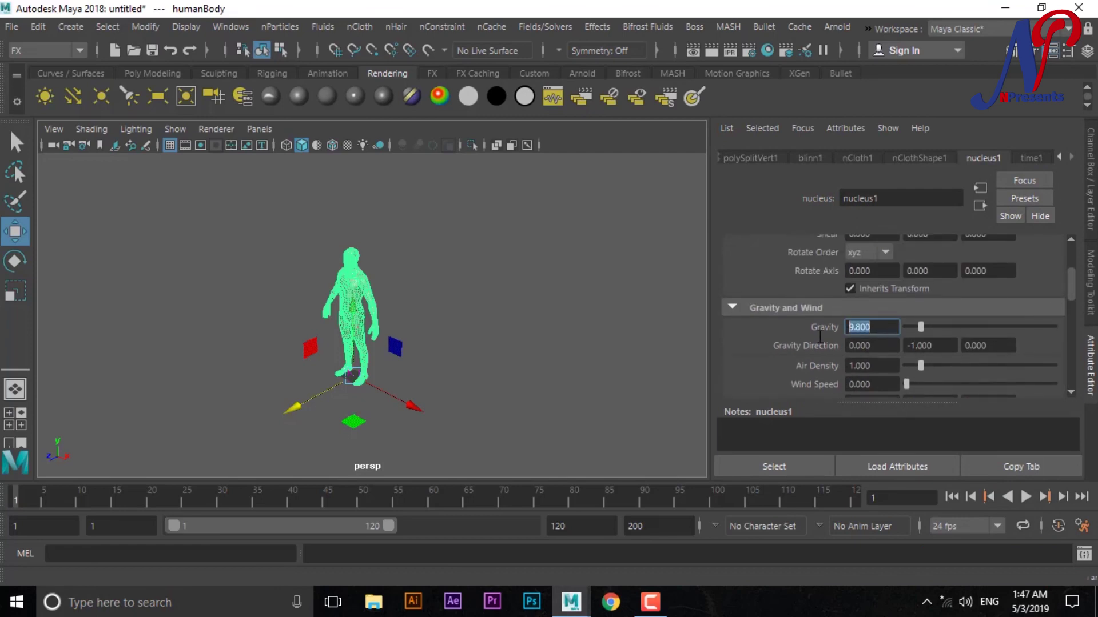
pyautogui.write('0')
pyautogui.press('Return')
pyautogui.scroll(5, 460, 403)
pyautogui.scroll(-5, 532, 351)
pyautogui.scroll(2, 509, 351)
pyautogui.scroll(2, 509, 351)
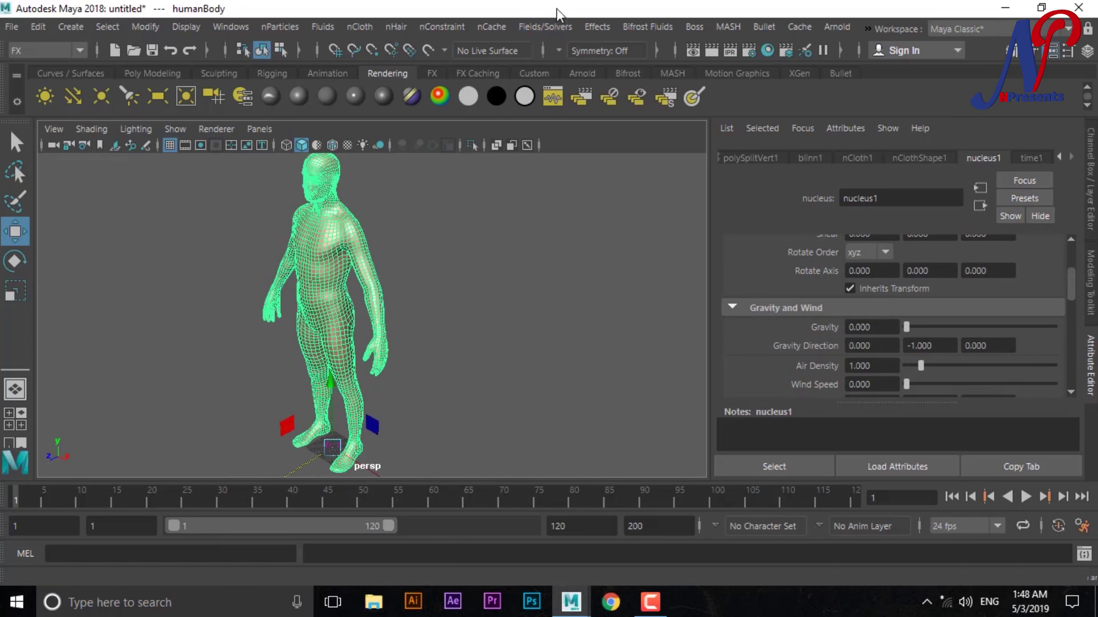
# Create vortexField1 using reset default Vortex options (Magnitude 5, Attenuation 1, axis 0,1,0)
pyautogui.click(549, 27)
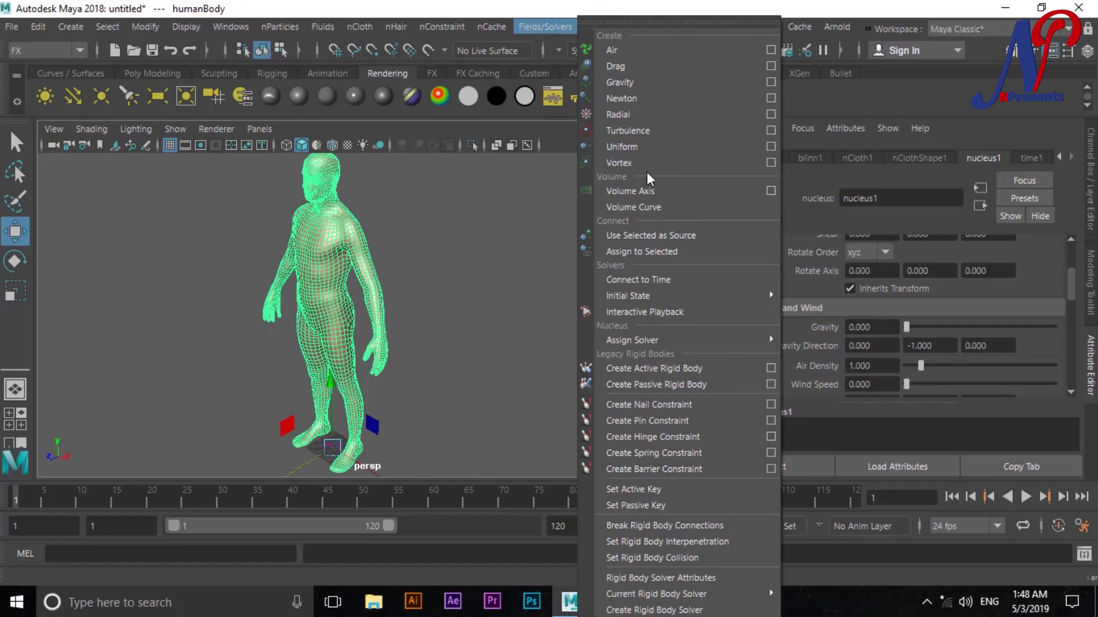
pyautogui.click(771, 163)
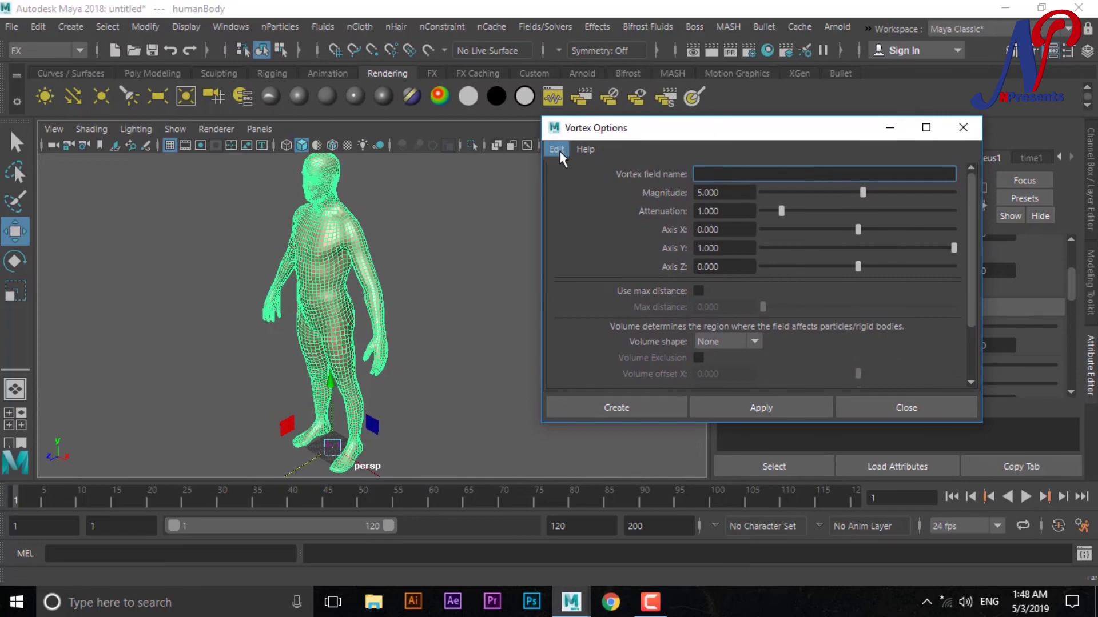
pyautogui.click(558, 149)
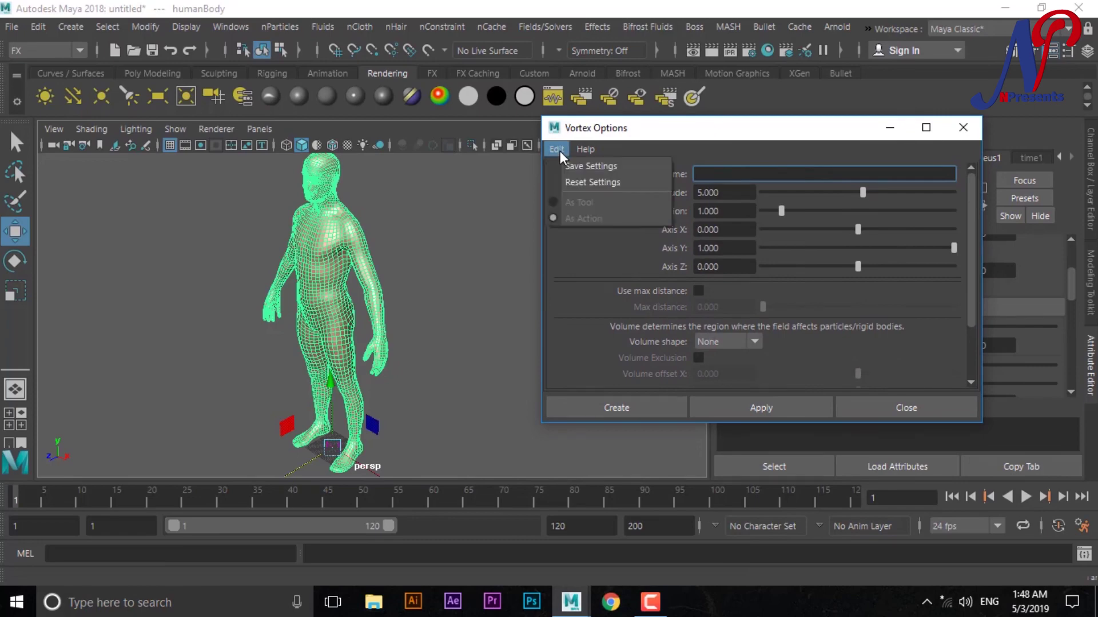
pyautogui.click(575, 184)
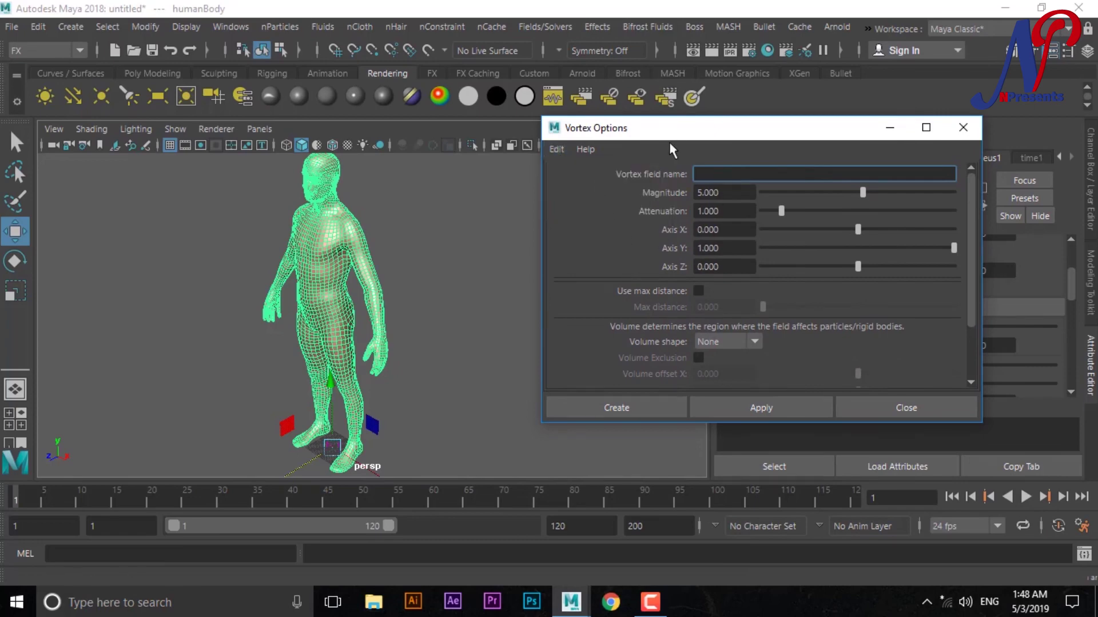
pyautogui.moveTo(637, 128)
pyautogui.mouseDown()
pyautogui.moveTo(557, 114)
pyautogui.moveTo(439, 50)
pyautogui.mouseUp()
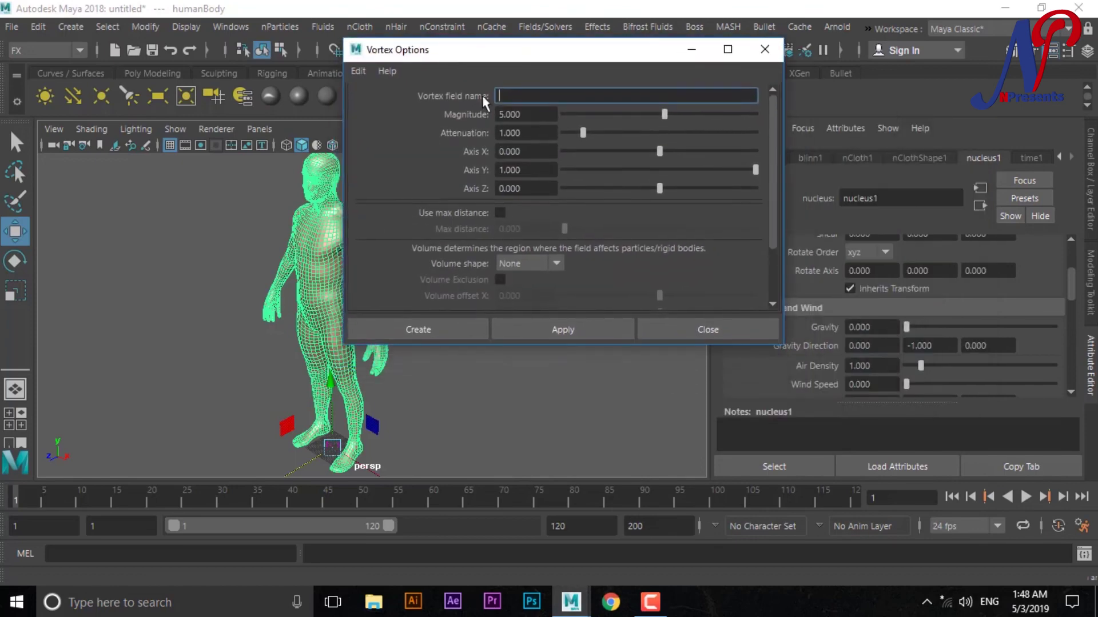
pyautogui.click(578, 332)
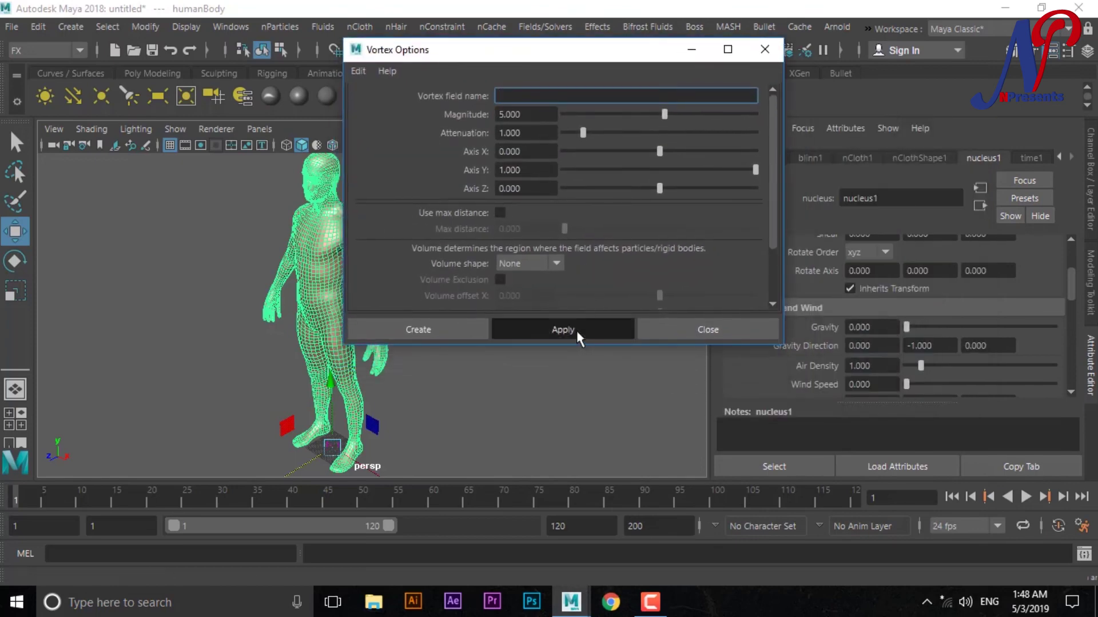
pyautogui.click(763, 49)
pyautogui.scroll(3, 400, 372)
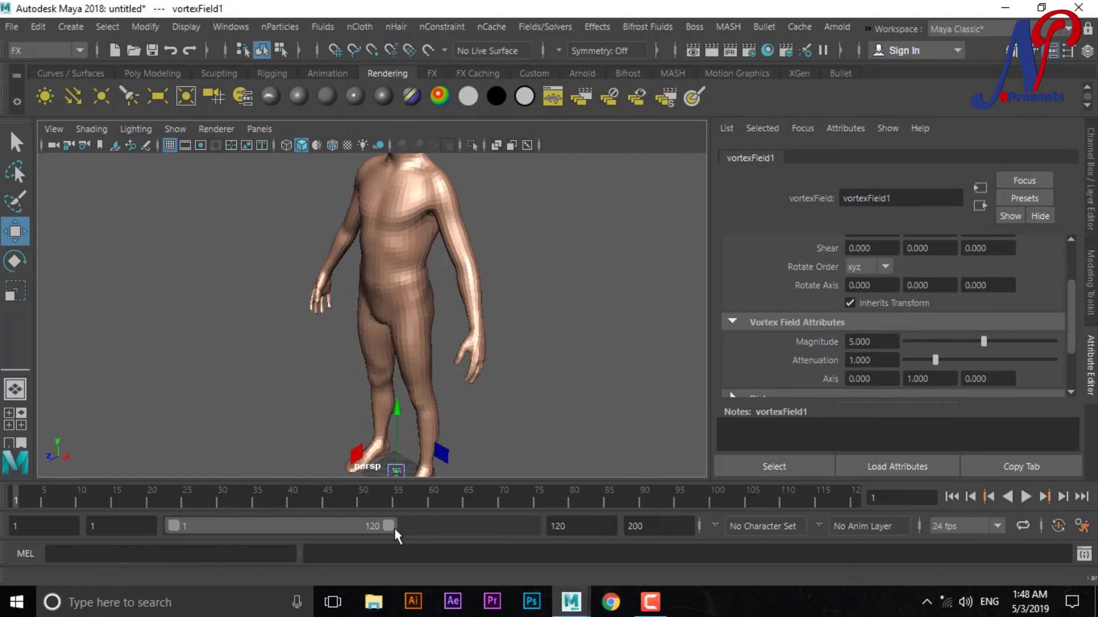
# Set the animation end frame from 120 to 1500
pyautogui.doubleClick(595, 526)
pyautogui.write('1')
pyautogui.write('500')
pyautogui.press('Return')
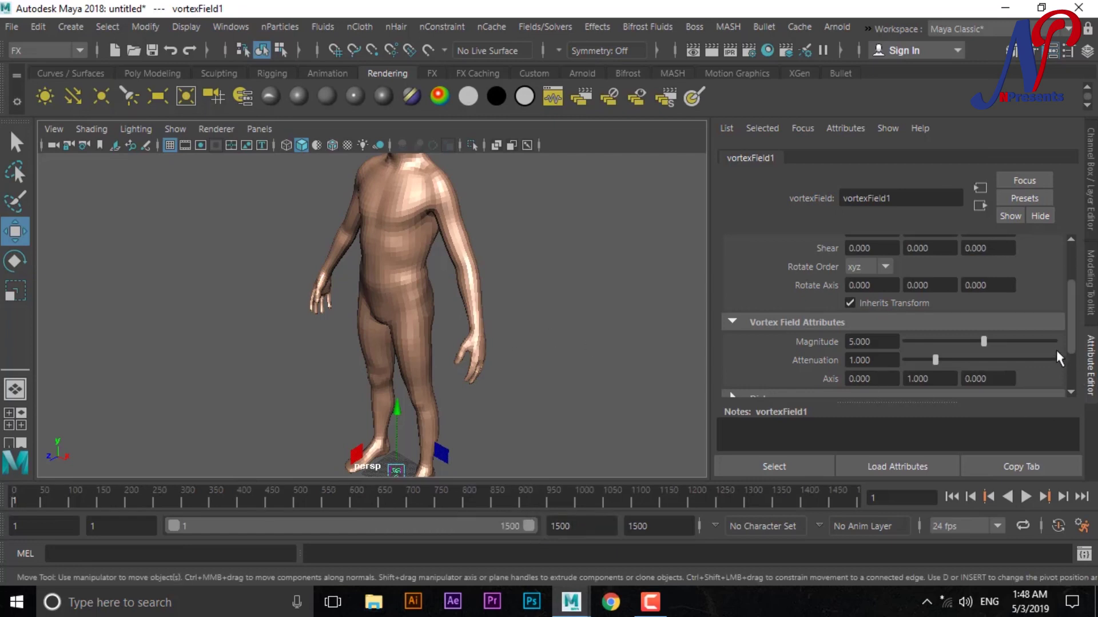
# Raise vortexField1's Magnitude from 5 to 50
pyautogui.moveTo(887, 344); pyautogui.dragTo(836, 343)
pyautogui.write('50')
pyautogui.press('Return')
pyautogui.scroll(-3, 519, 355)
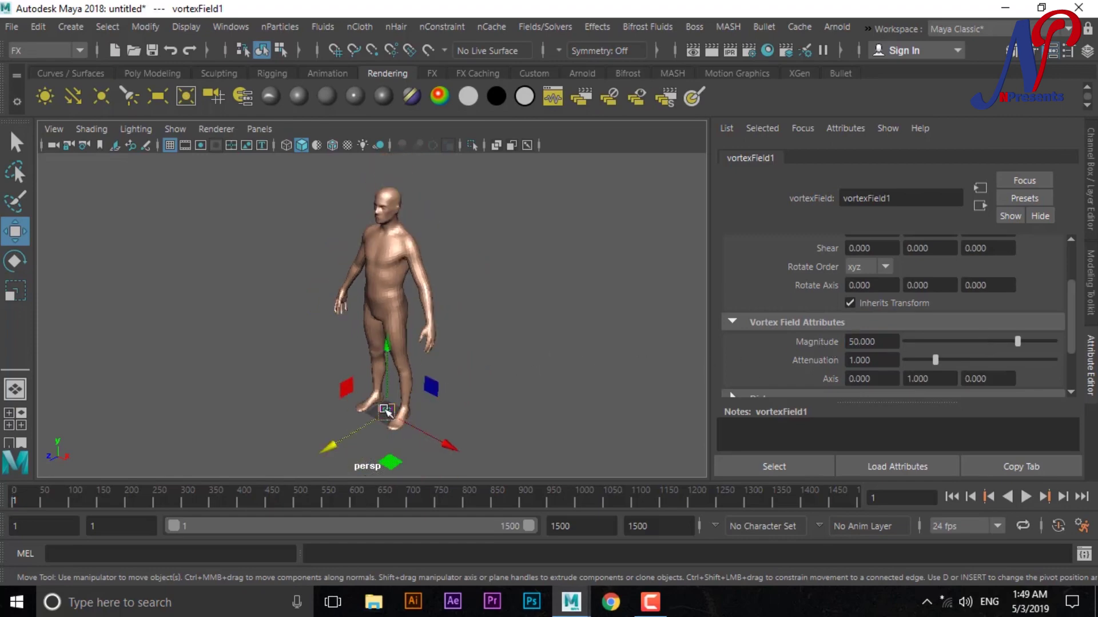
# Drag vortexField1 up to sit high above and right of the humanBody figure
pyautogui.moveTo(333, 449)
pyautogui.mouseDown()
pyautogui.moveTo(398, 407)
pyautogui.moveTo(565, 130)
pyautogui.mouseUp()
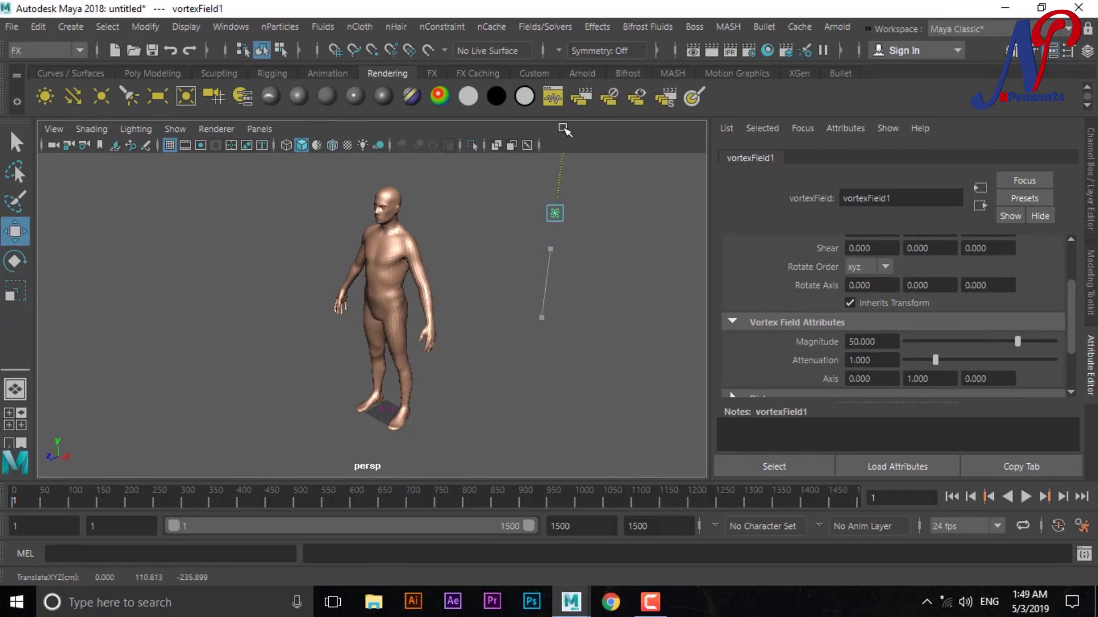
pyautogui.moveTo(559, 208); pyautogui.dragTo(560, 168)
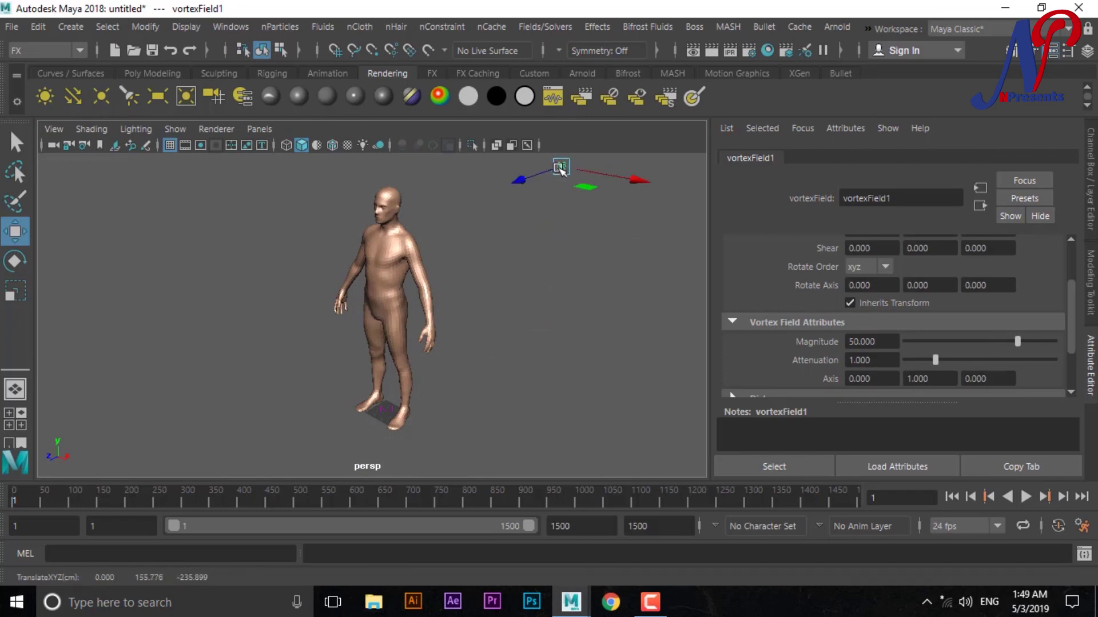
pyautogui.scroll(-3, 559, 240)
pyautogui.moveTo(633, 289)
pyautogui.keyDown('alt'); pyautogui.mouseDown()
pyautogui.moveTo(582, 363)
pyautogui.moveTo(572, 303)
pyautogui.moveTo(576, 336)
pyautogui.mouseUp(); pyautogui.keyUp('alt')
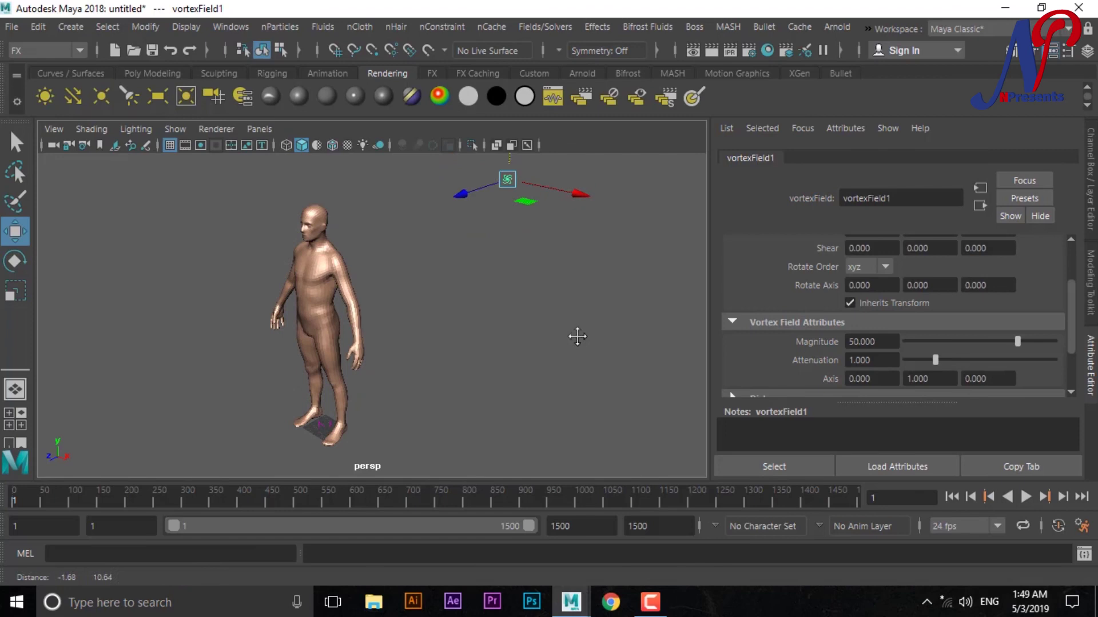
# Play the nCloth simulation forward so the body's faces start swirling in the vortex
pyautogui.click(1023, 499)
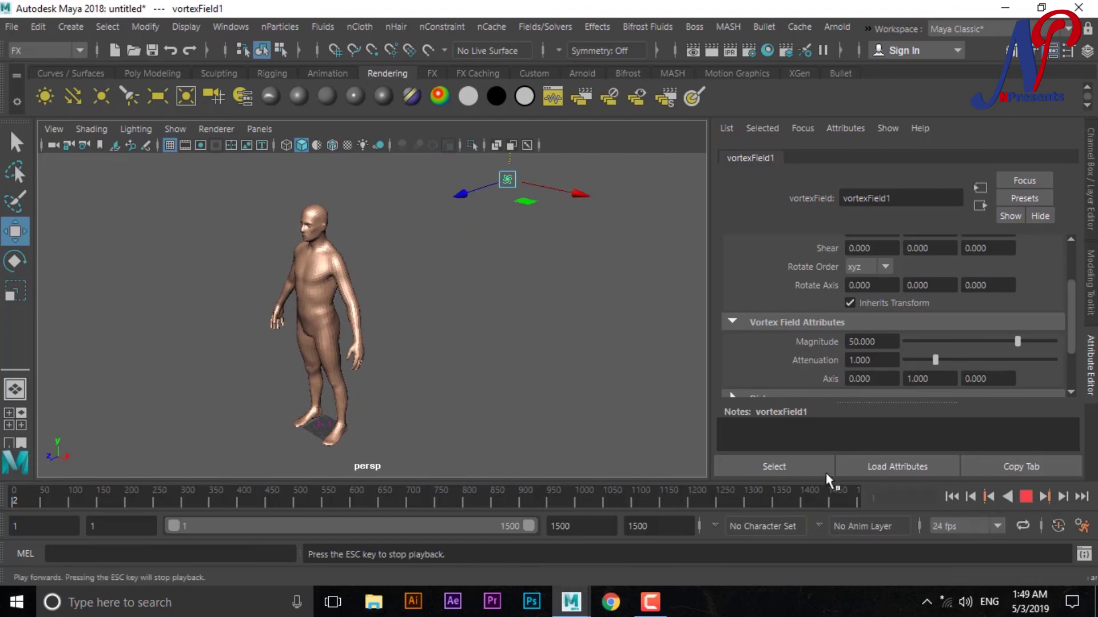